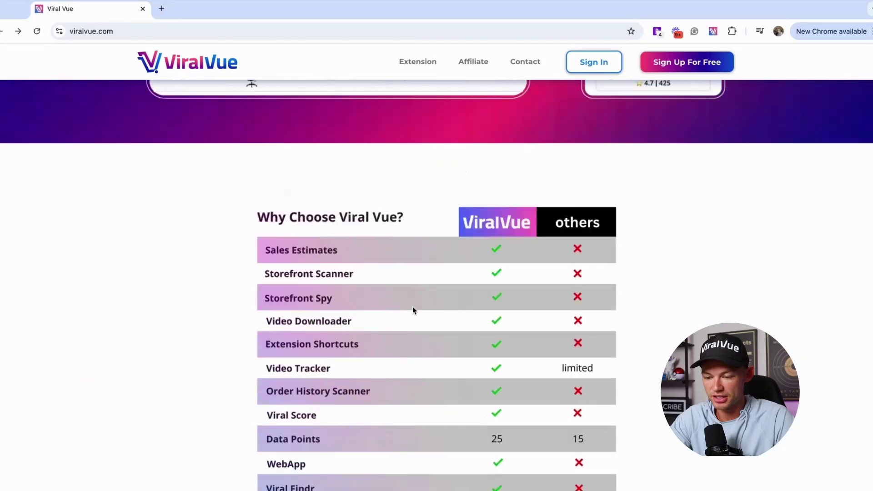
Review the feature comparison and pricing plans on the ViralVue home page and open the free sign-up form
scroll(412, 308, down, 5)
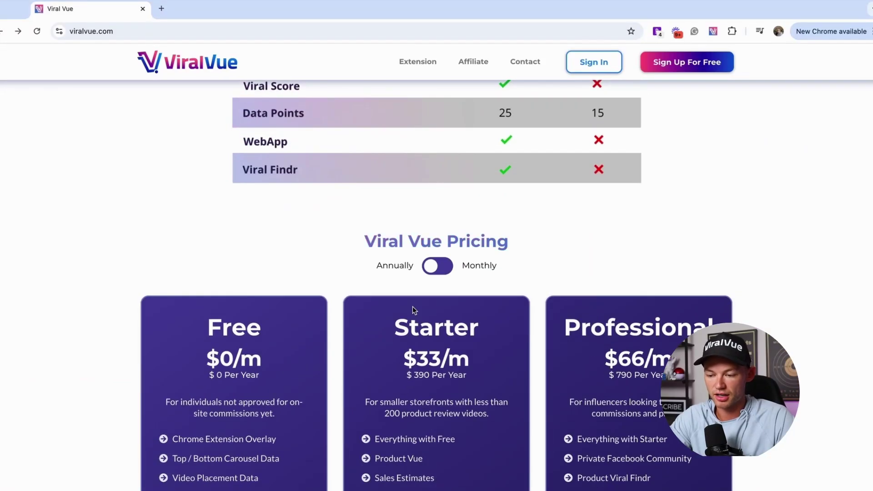
scroll(413, 306, up, 10)
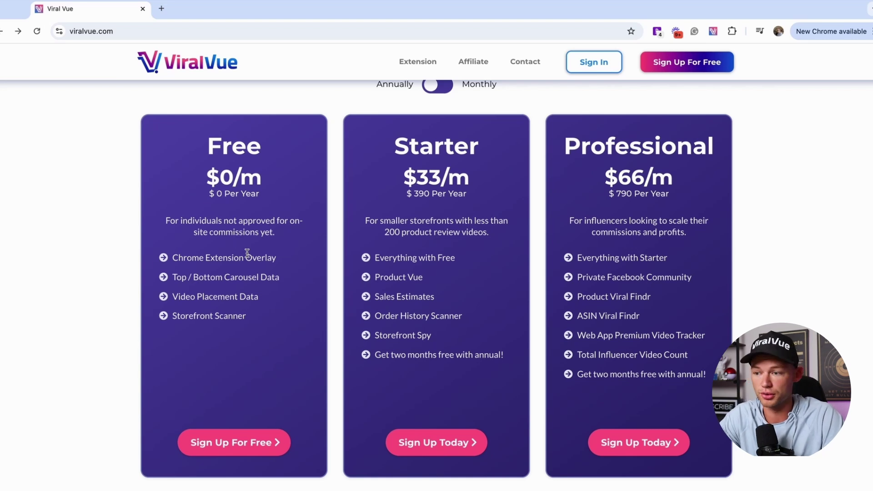
click(669, 63)
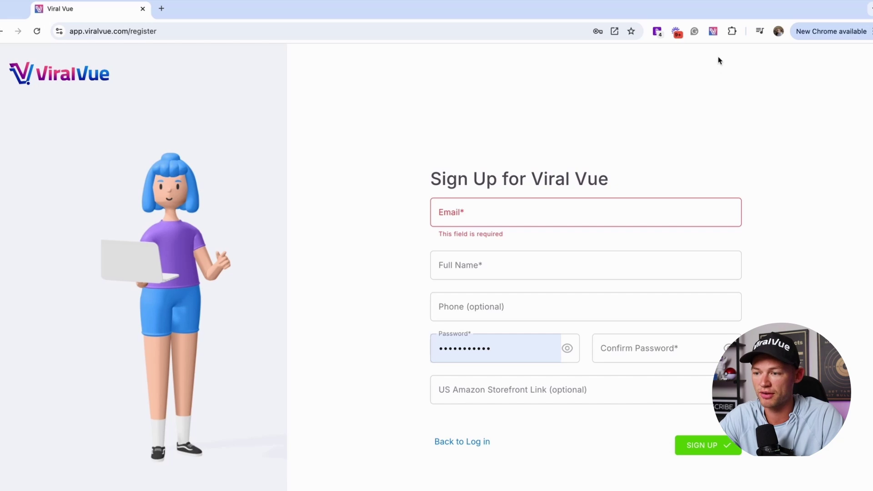
Open the ViralVue extension's menu to view its options, and close it again
click(713, 31)
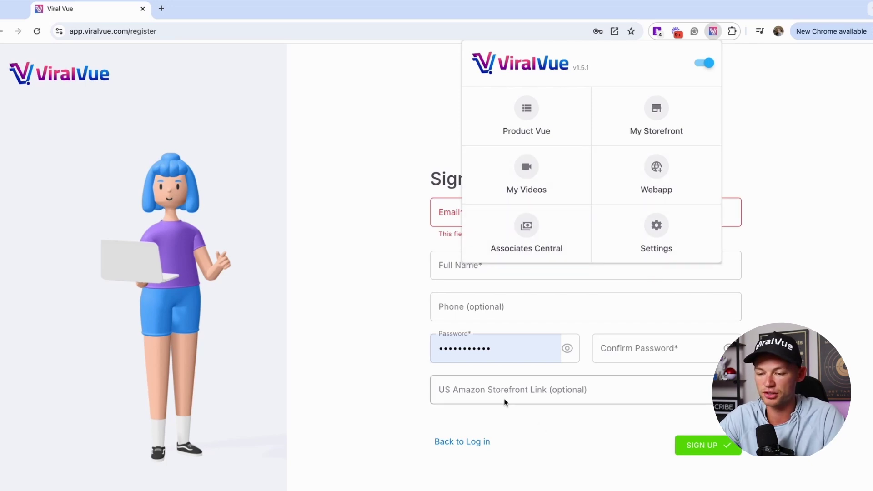
click(380, 231)
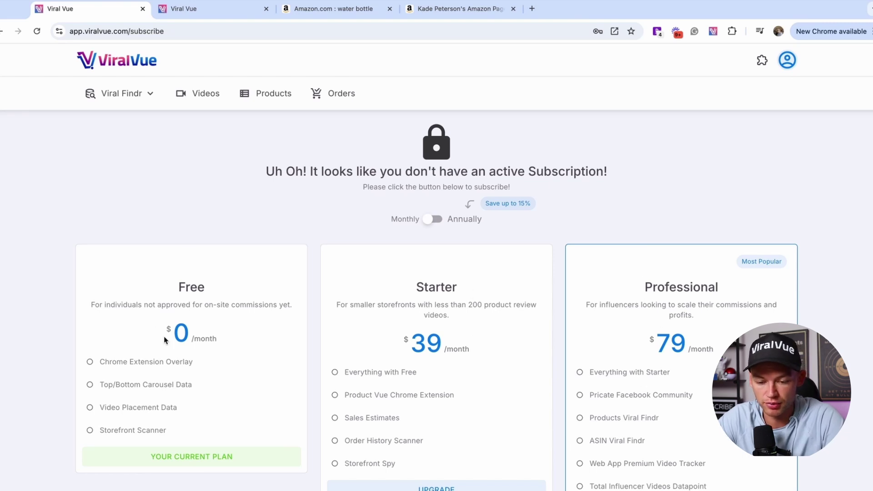
Review the features included in the Free plan and the Viral Findr options in the ViralVue web app
drag(98, 351, 177, 436)
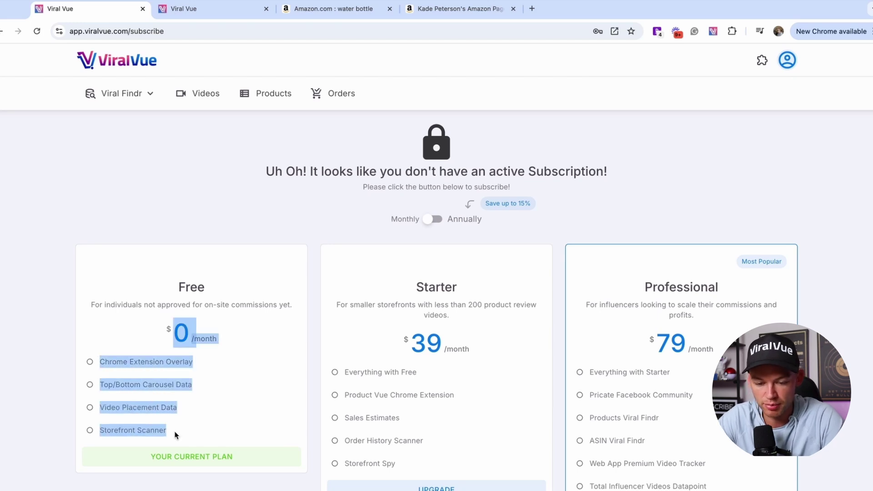
click(221, 365)
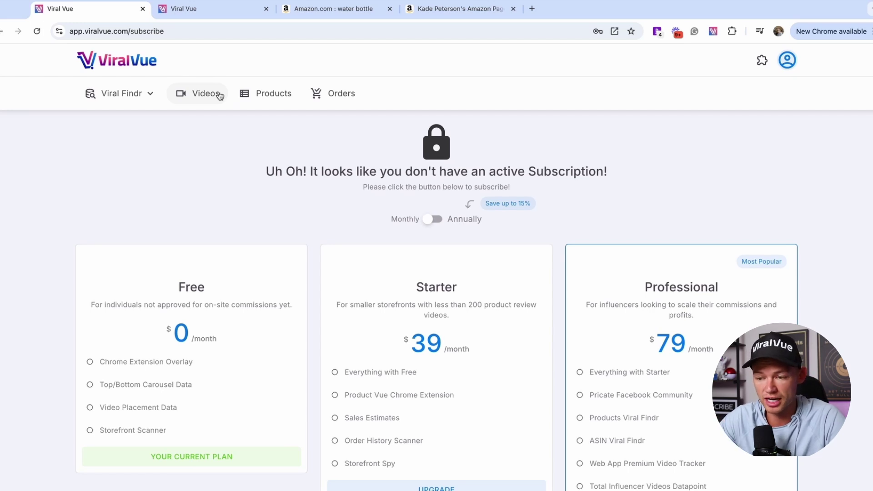
click(154, 95)
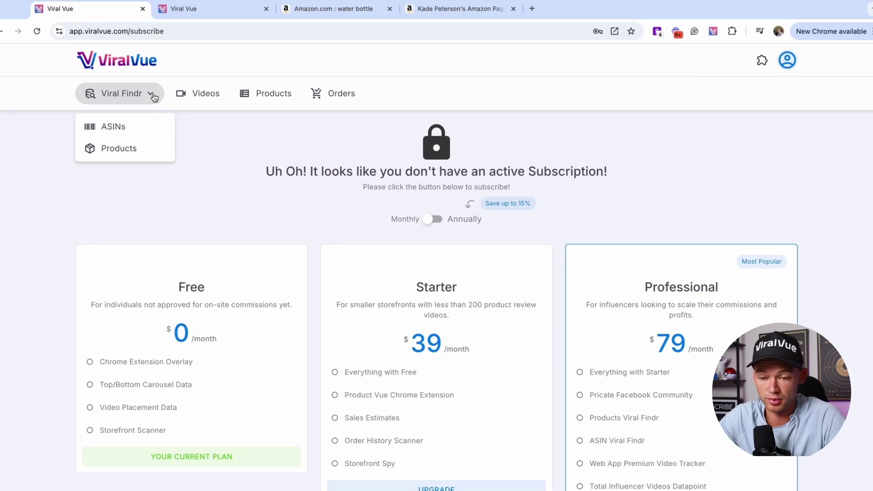
mouse_move(156, 94)
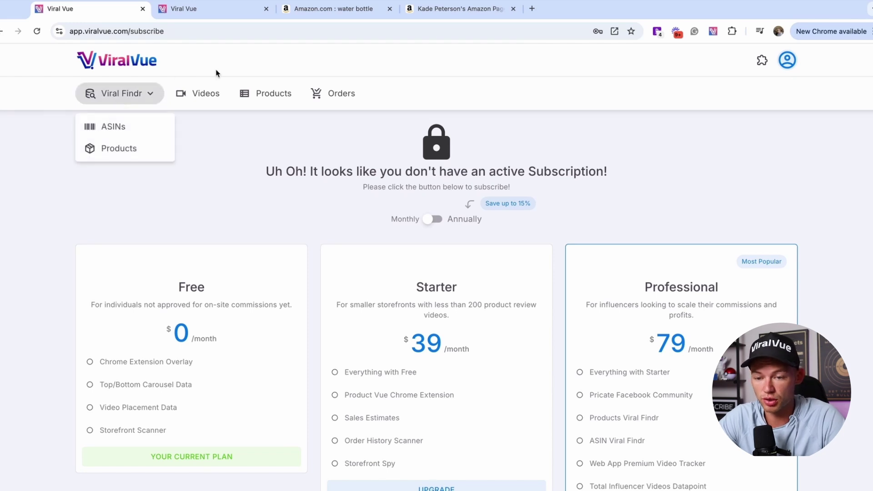
mouse_move(119, 116)
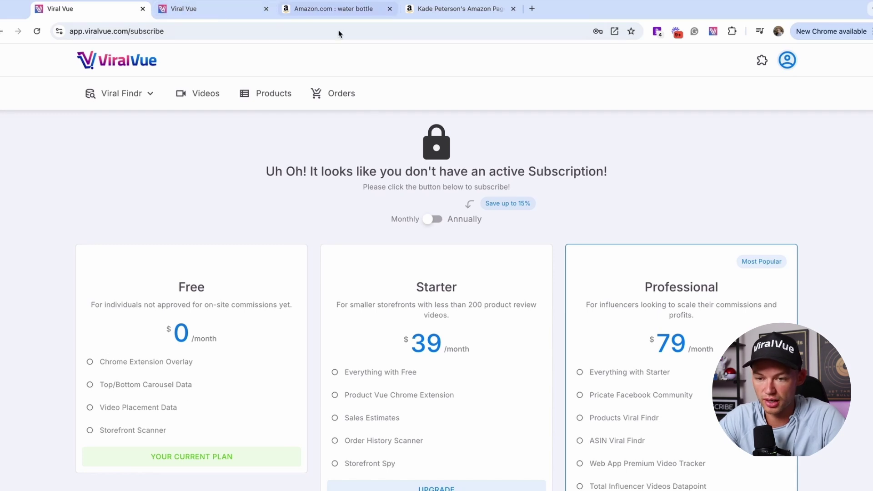
Switch to Amazon, rerun the search for "water bottle" and bring the ViralVue data of the first products into view
click(341, 9)
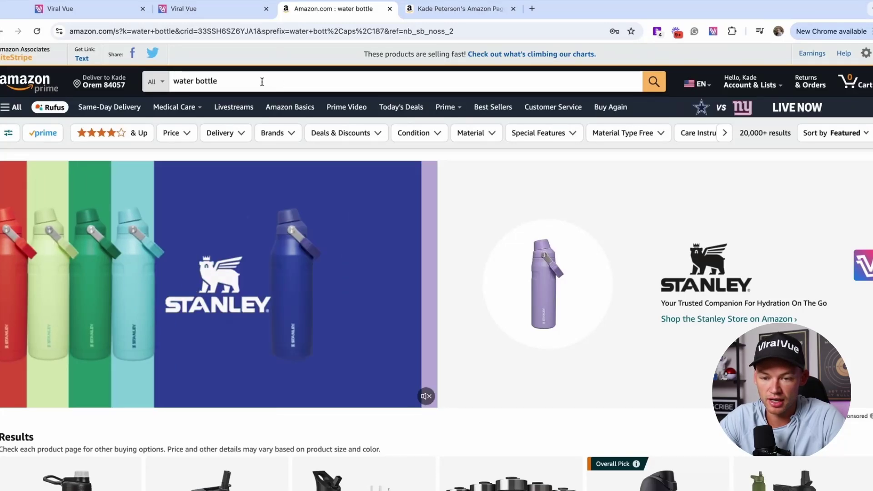
click(262, 82)
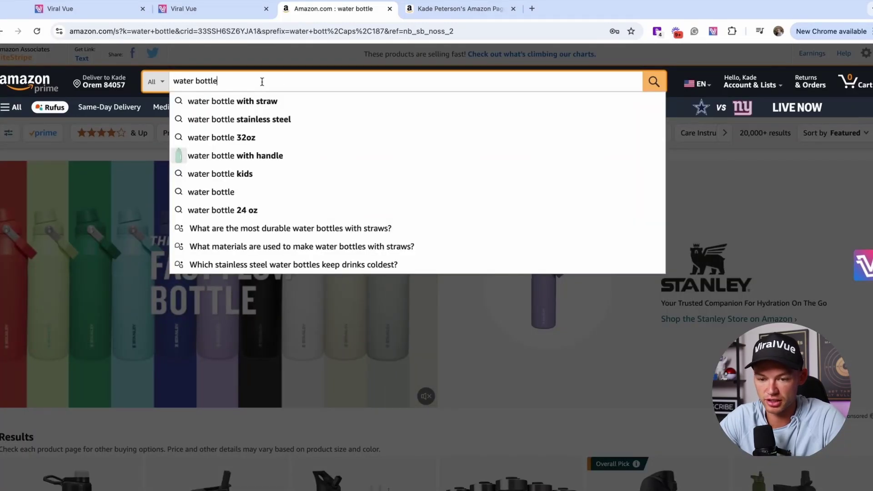
key(Return)
scroll(503, 340, down, 10)
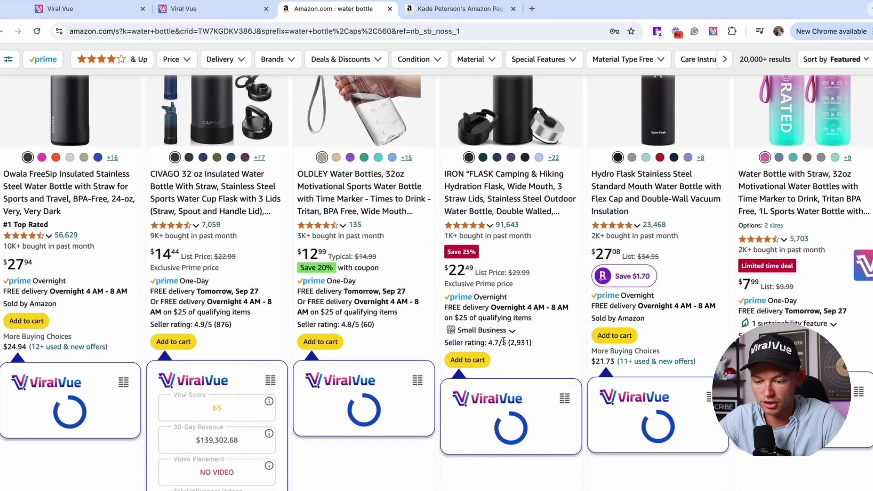
Compare the Viral Score, 30-day revenue, video placement and carousel data of the water bottles in the first rows of results
scroll(503, 340, down, 3)
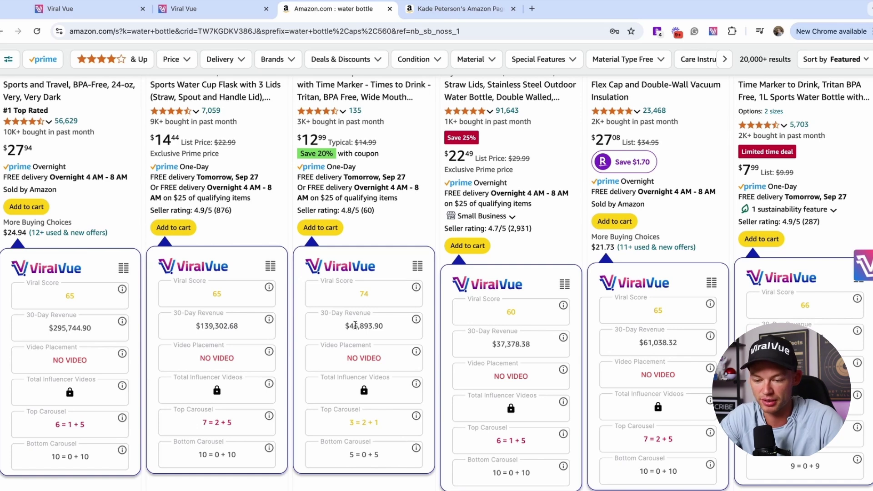
scroll(355, 324, down, 1)
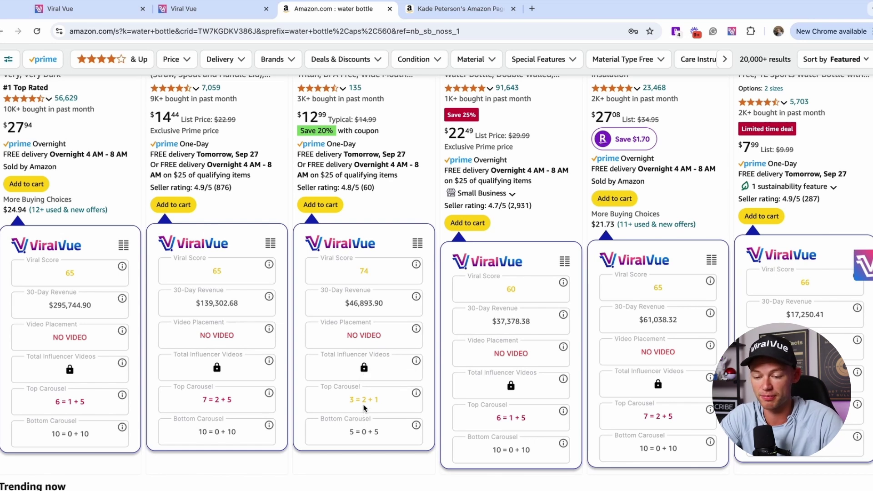
mouse_move(416, 394)
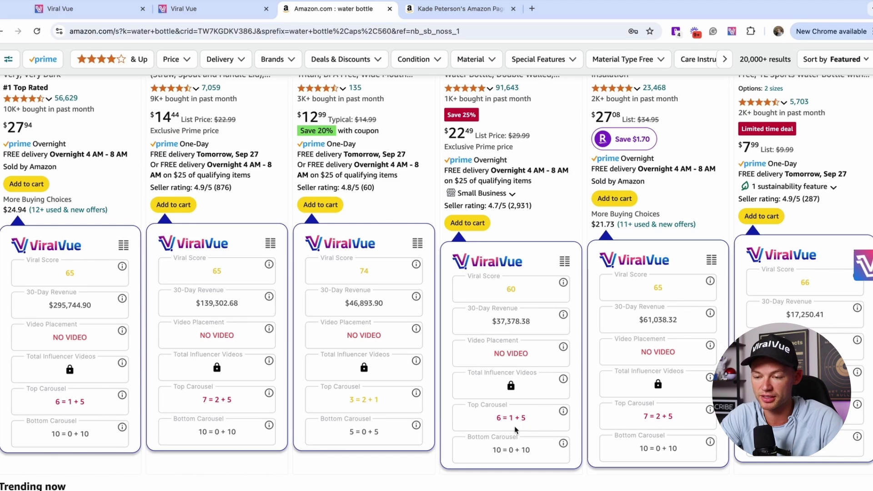
scroll(516, 429, up, 5)
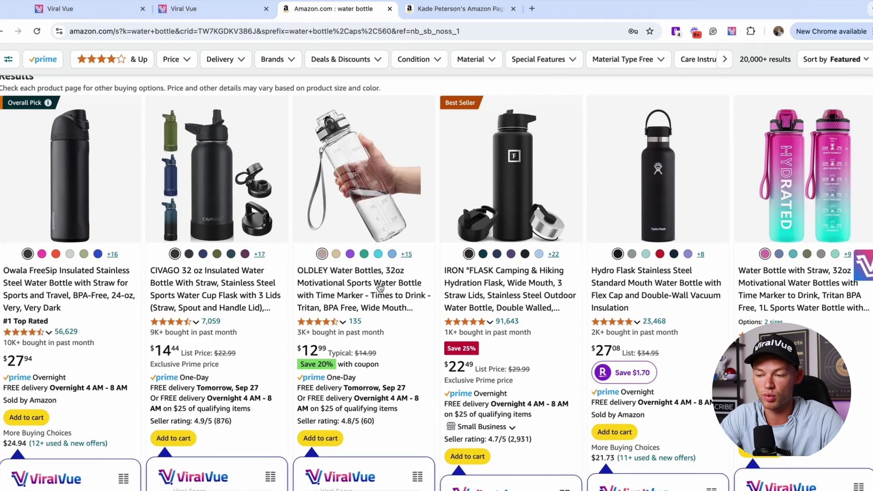
scroll(379, 288, down, 4)
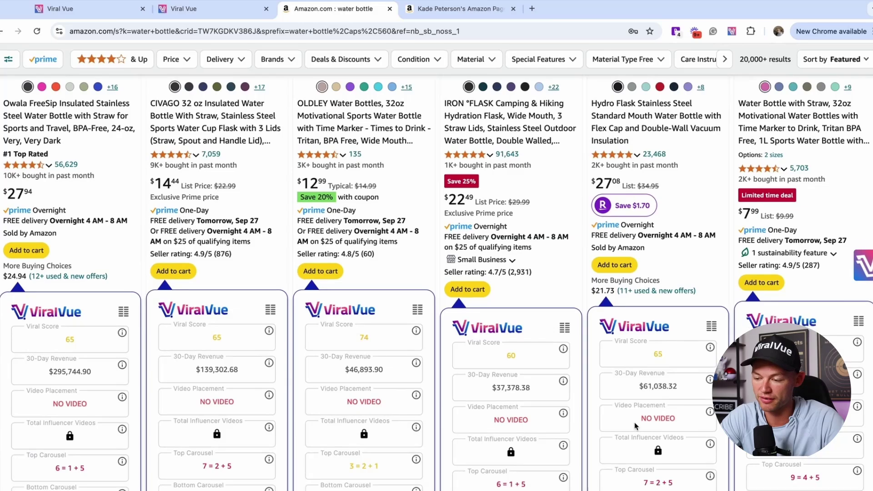
scroll(635, 425, down, 10)
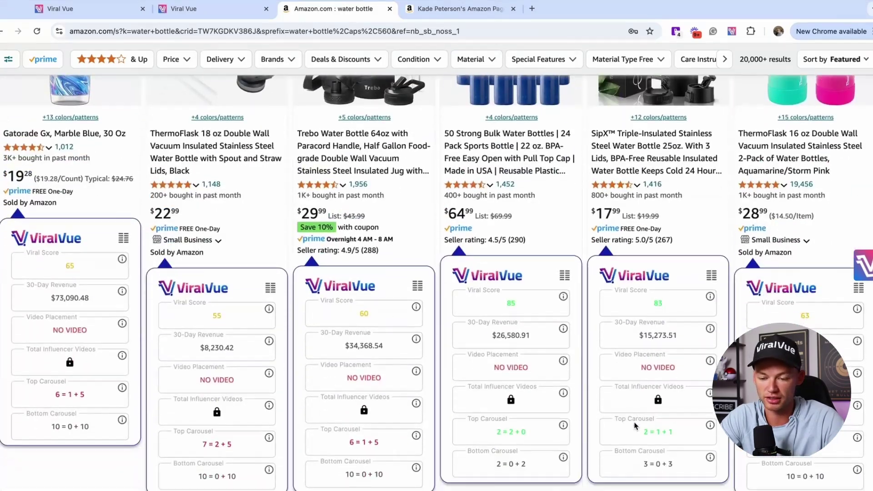
scroll(635, 425, down, 1)
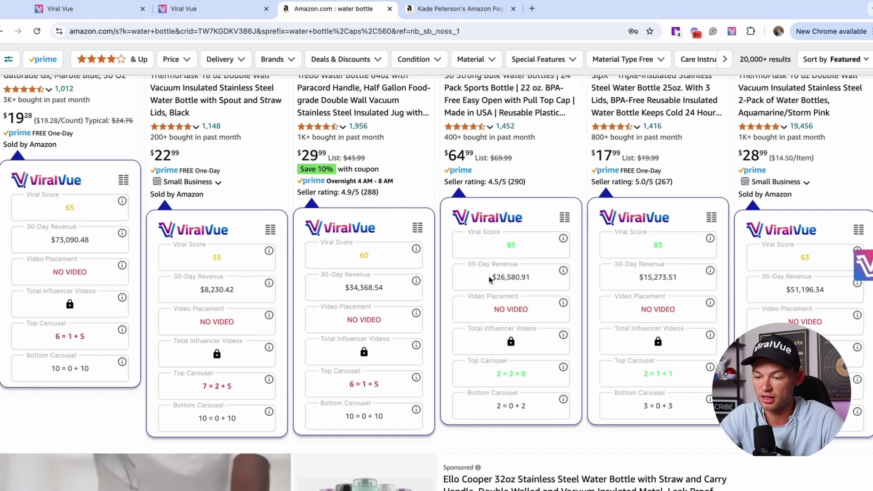
scroll(506, 286, down, 1)
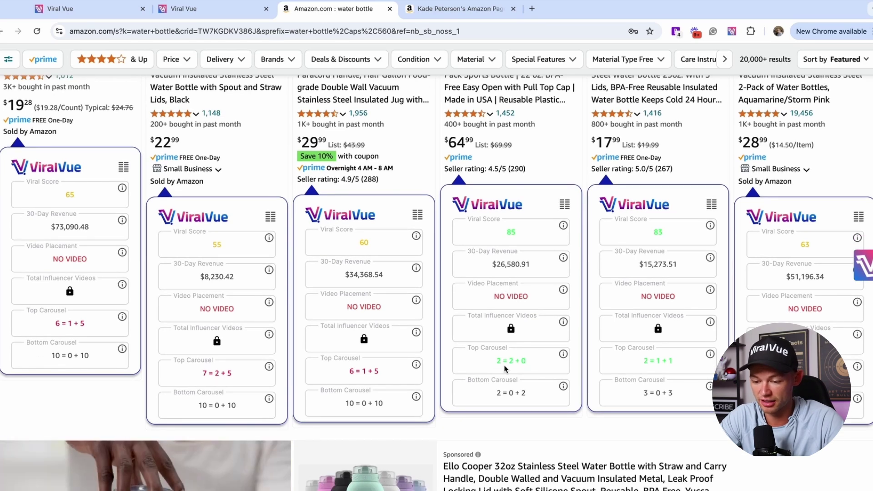
scroll(514, 370, up, 2)
scroll(516, 370, up, 2)
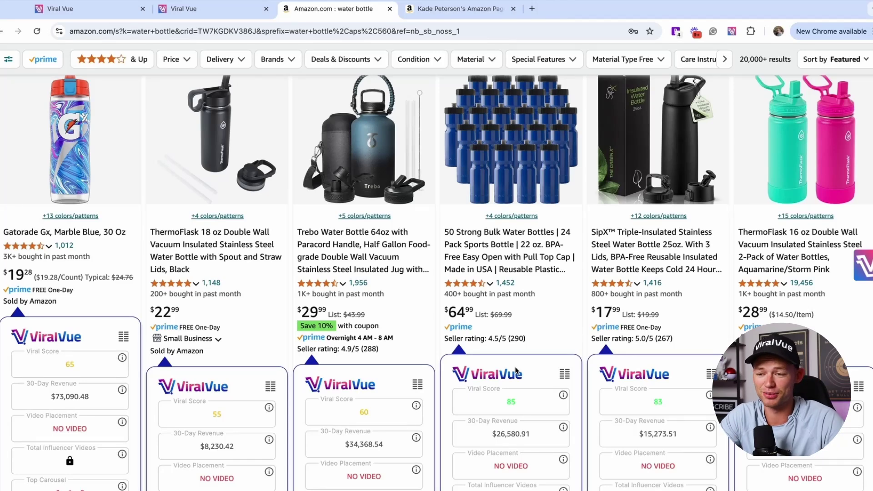
scroll(517, 371, down, 1)
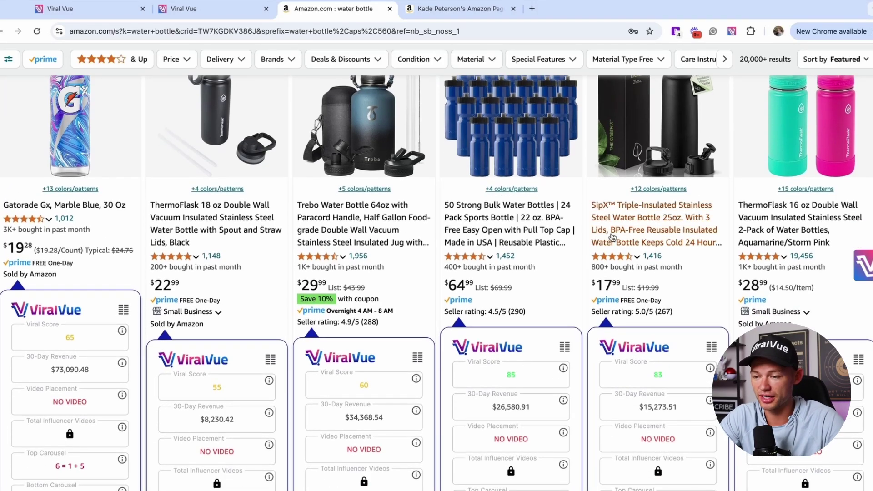
scroll(552, 147, down, 6)
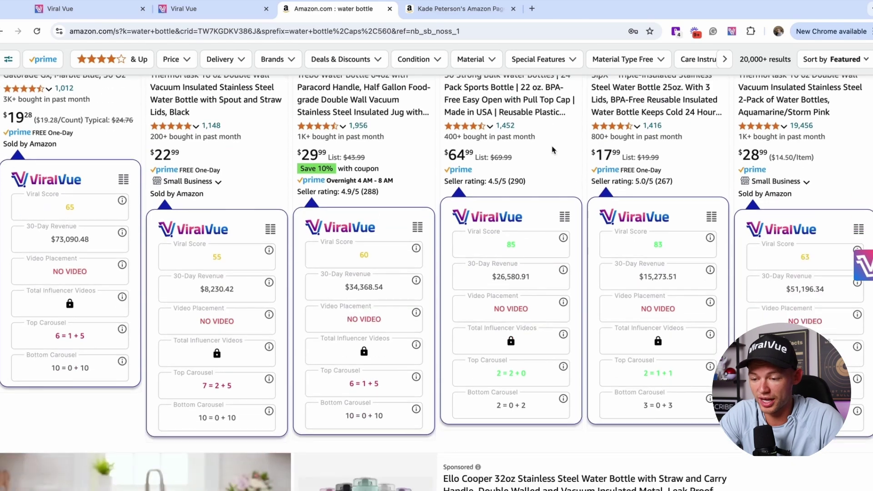
Open Product Vue from the ViralVue extension for the water bottle results and close its window
click(733, 32)
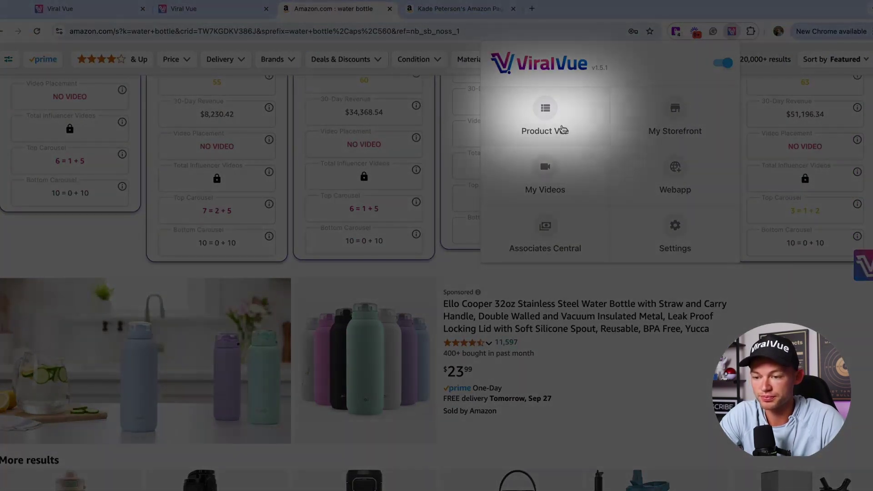
click(563, 131)
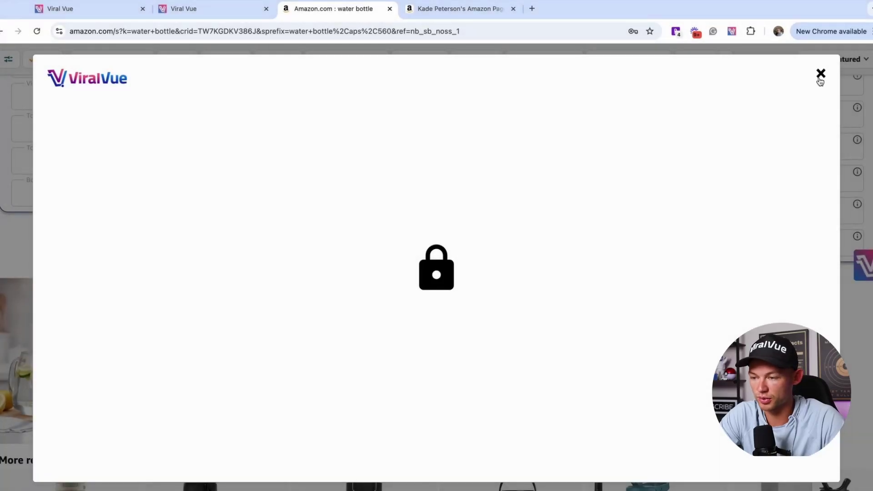
click(820, 77)
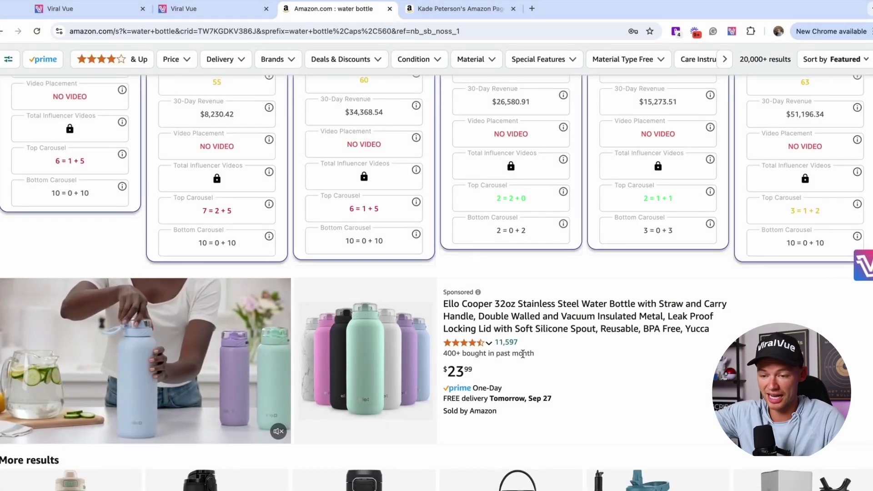
Examine the Viral Score, revenue and carousel data of the water bottles listed under More results
scroll(445, 286, down, 8)
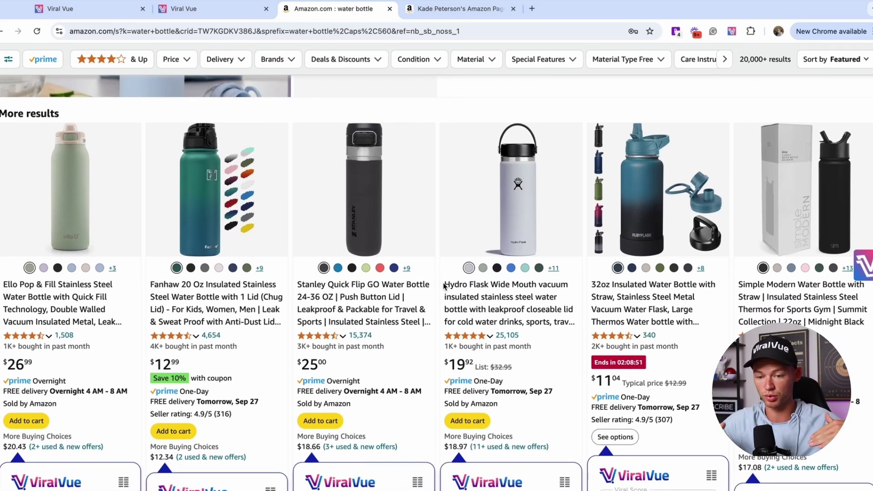
scroll(443, 285, down, 3)
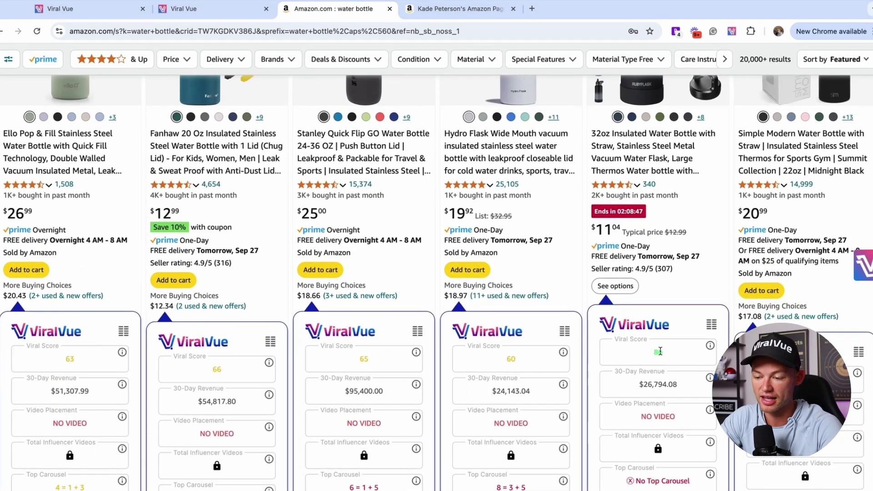
scroll(660, 351, down, 7)
scroll(660, 351, down, 7)
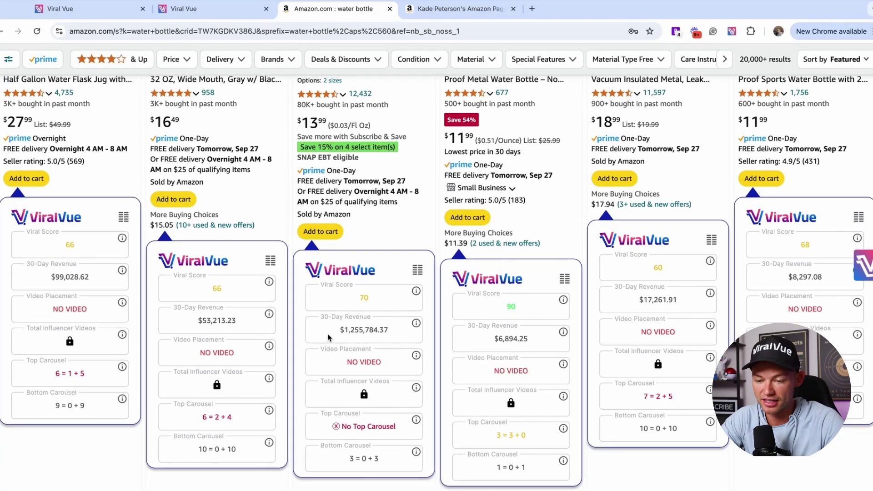
scroll(400, 346, down, 1)
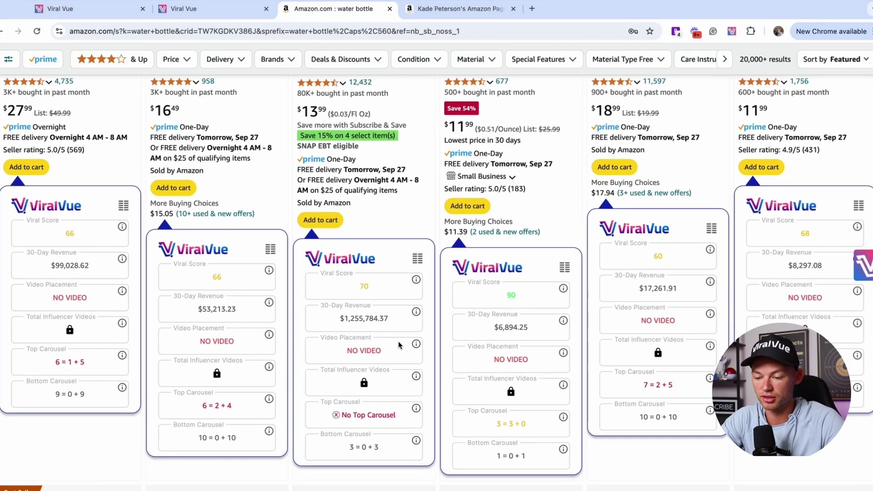
scroll(553, 440, down, 1)
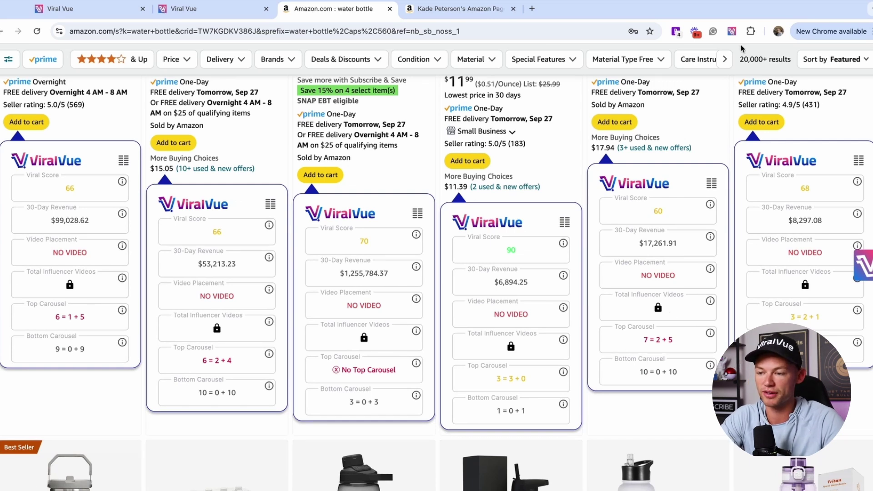
Check the ViralVue extension's menu options, close the menu and look through further rows of water bottles
click(733, 35)
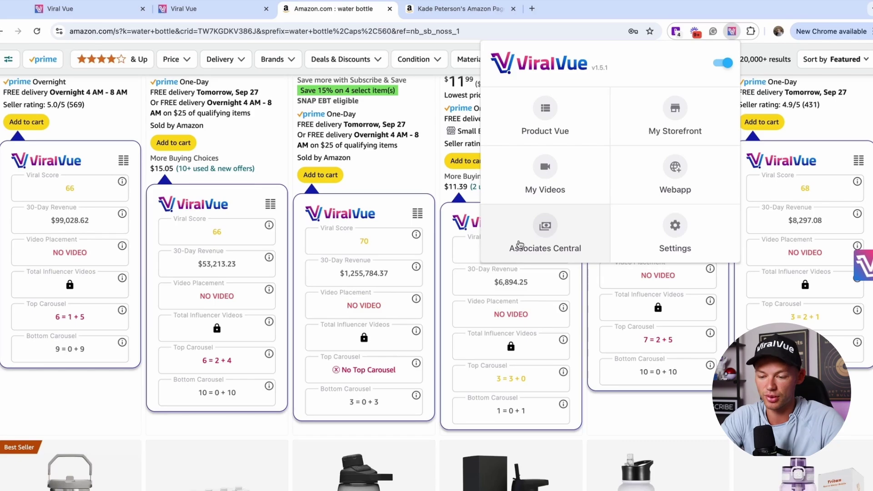
click(641, 406)
scroll(641, 406, down, 10)
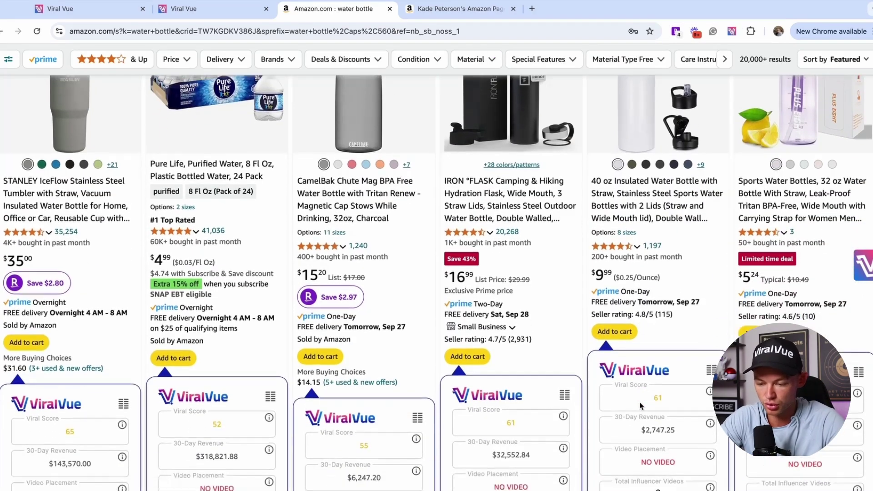
scroll(642, 406, down, 10)
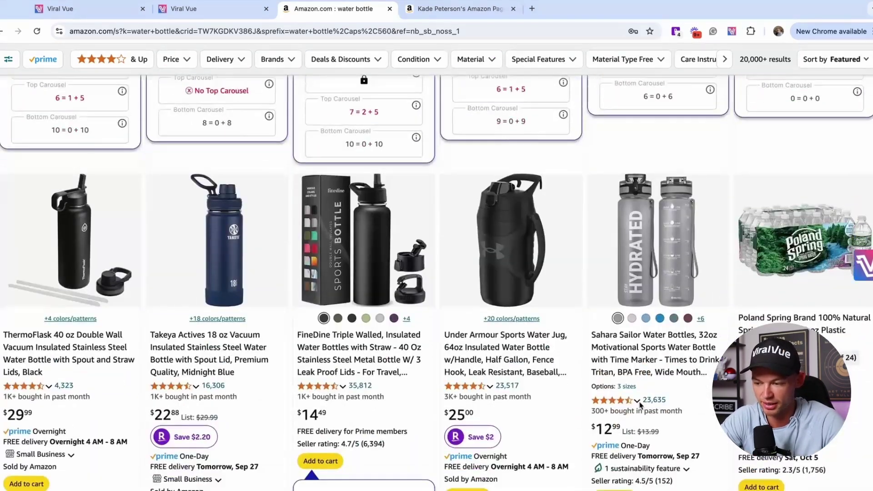
Look through another row of water bottles and compare their Viral Score, revenue and video placement data
scroll(640, 405, down, 10)
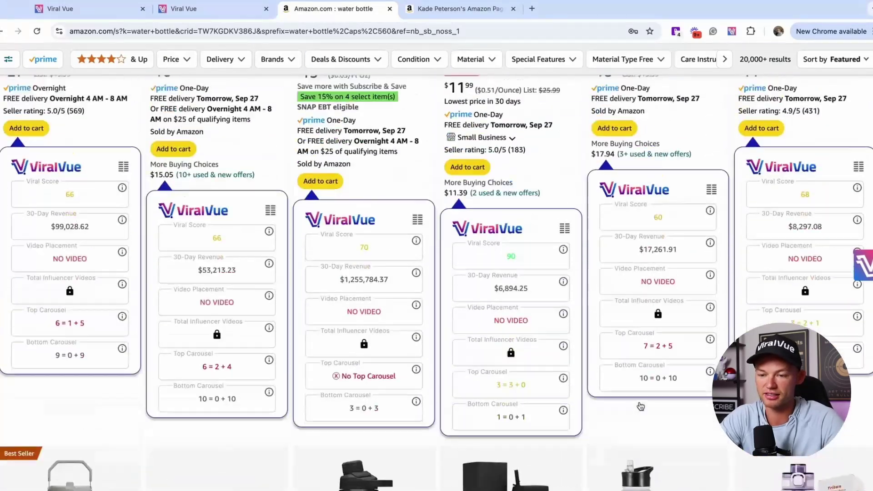
scroll(641, 406, up, 1)
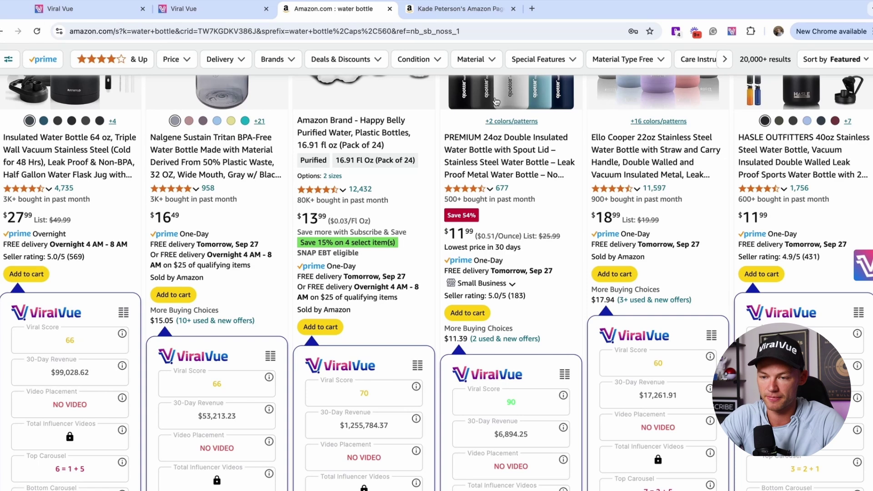
scroll(487, 260, up, 2)
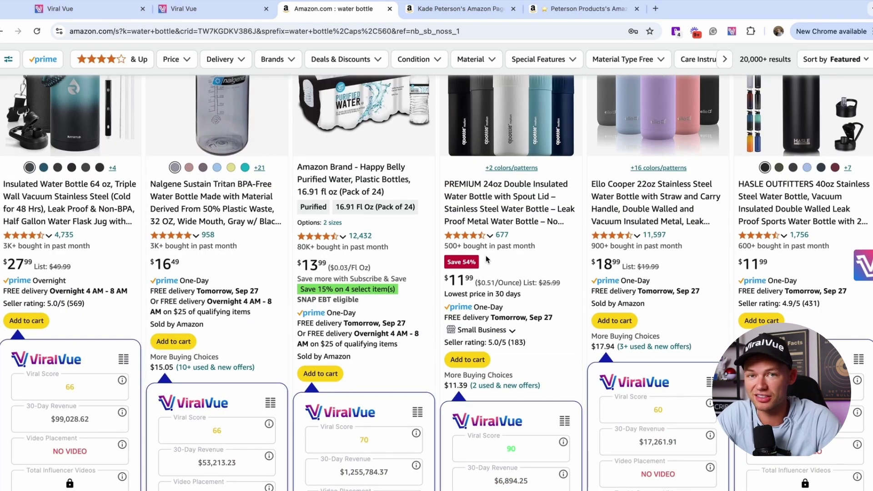
View the Amazon Storefront URL form under My Storefront in the ViralVue extension and switch to the creator's own Amazon storefront page
click(731, 31)
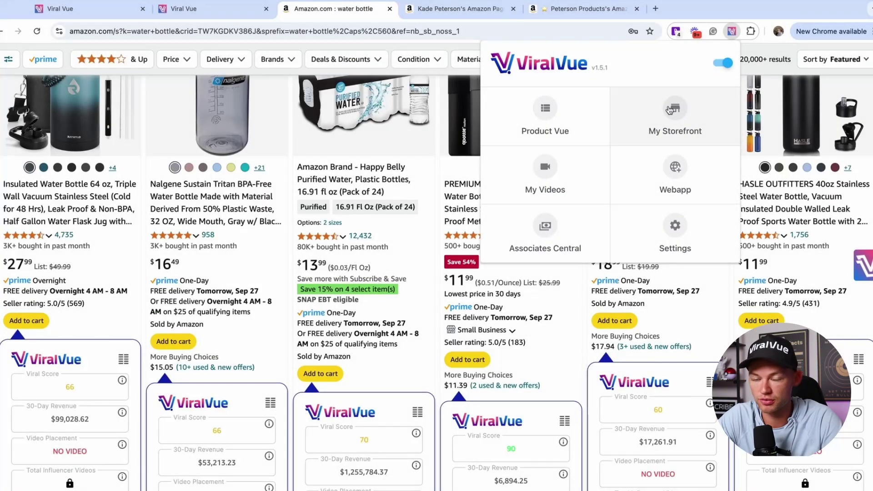
click(670, 110)
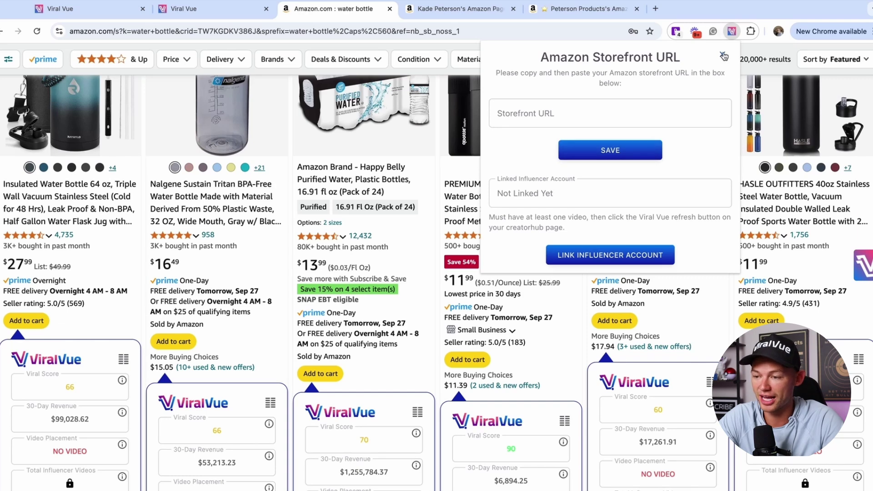
click(467, 15)
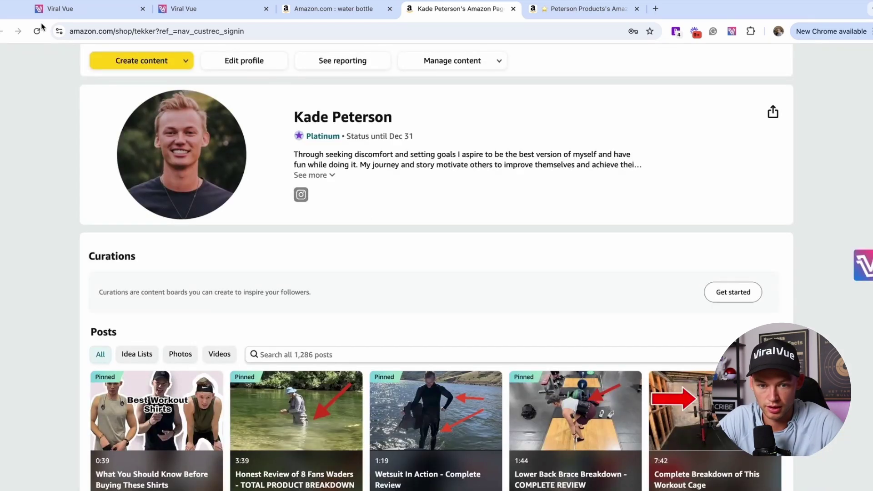
Examine the ViralVue score, revenue, Storefront Spy and carousel data for the pinned videos and the following row of storefront posts
scroll(243, 233, down, 1)
scroll(243, 233, down, 3)
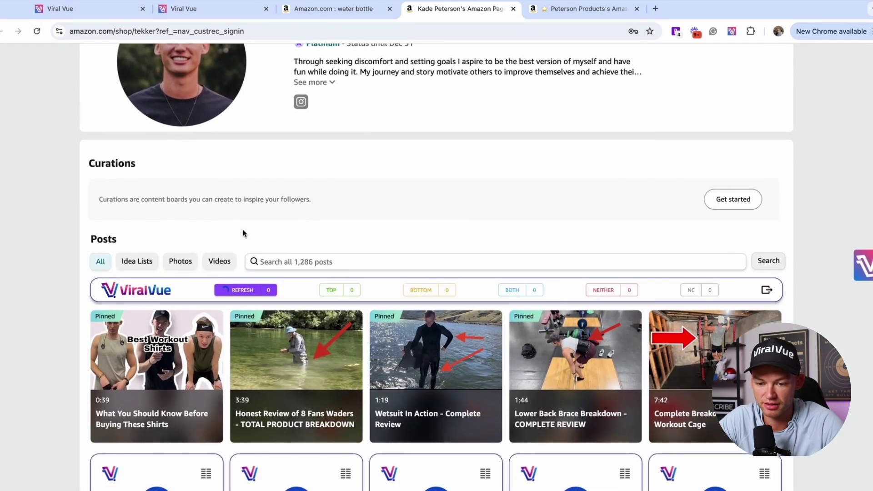
scroll(341, 287, down, 1)
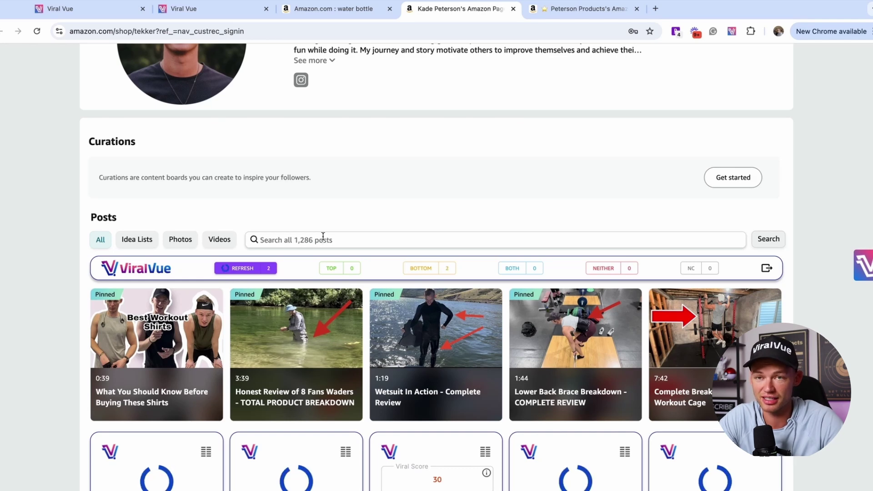
scroll(354, 335, down, 5)
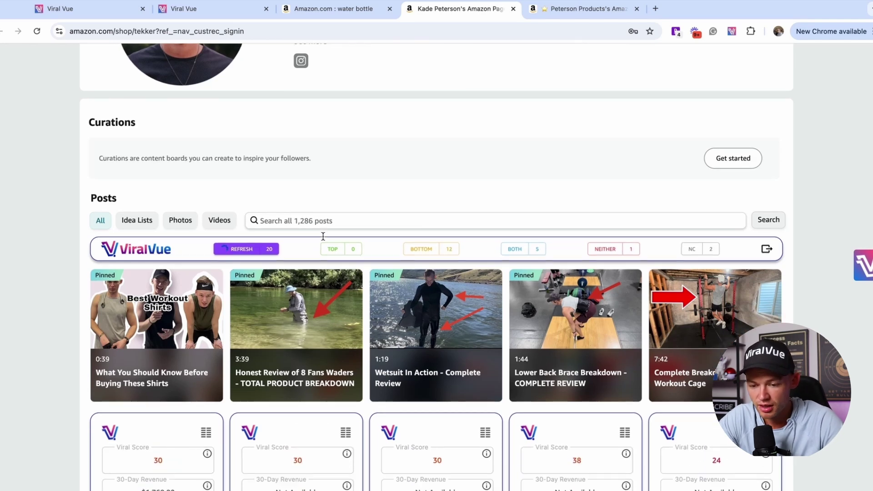
scroll(353, 337, down, 3)
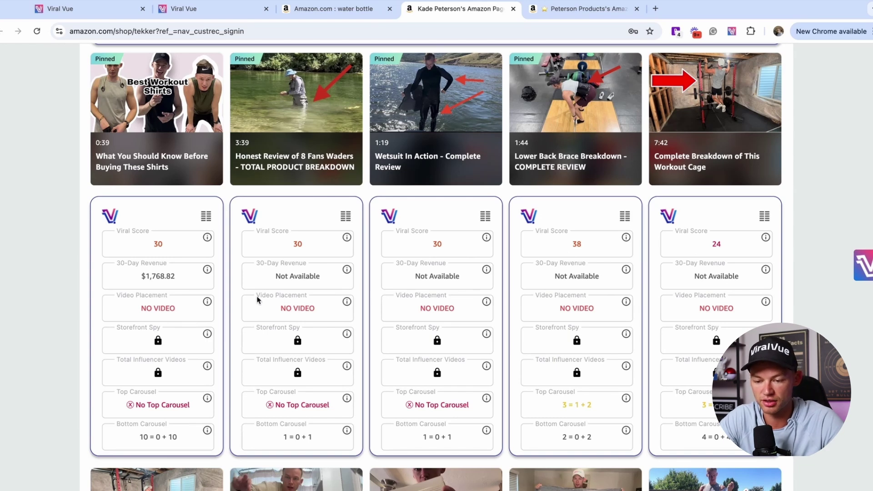
scroll(257, 309, down, 1)
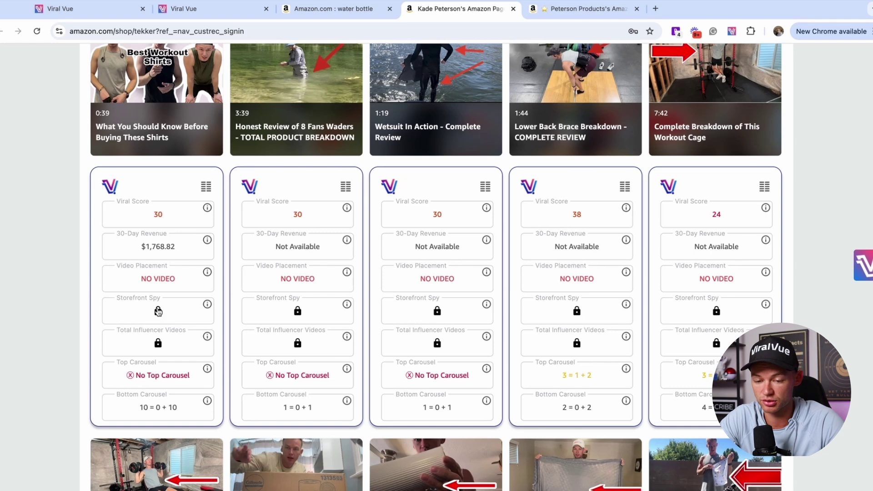
scroll(177, 324, down, 1)
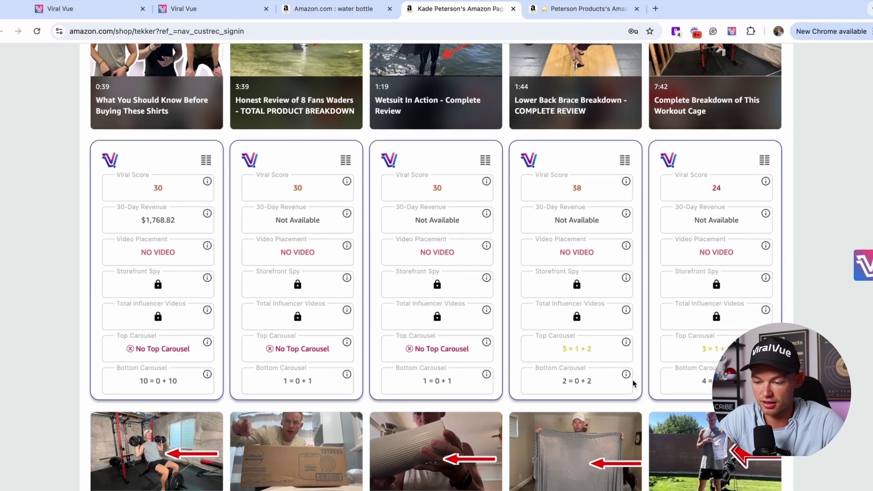
scroll(537, 355, down, 8)
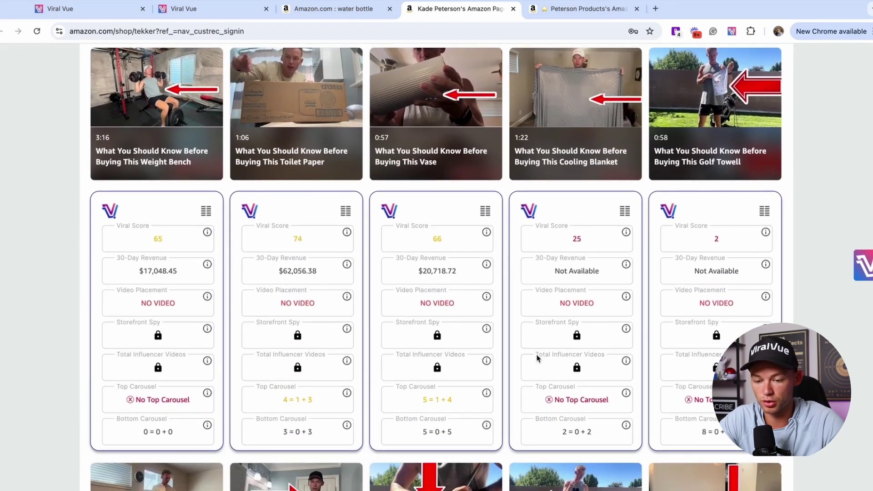
Review the Top, Bottom, Both, Neither and NC figures in the storefront's ViralVue summary bar
scroll(537, 358, up, 3)
scroll(537, 359, up, 15)
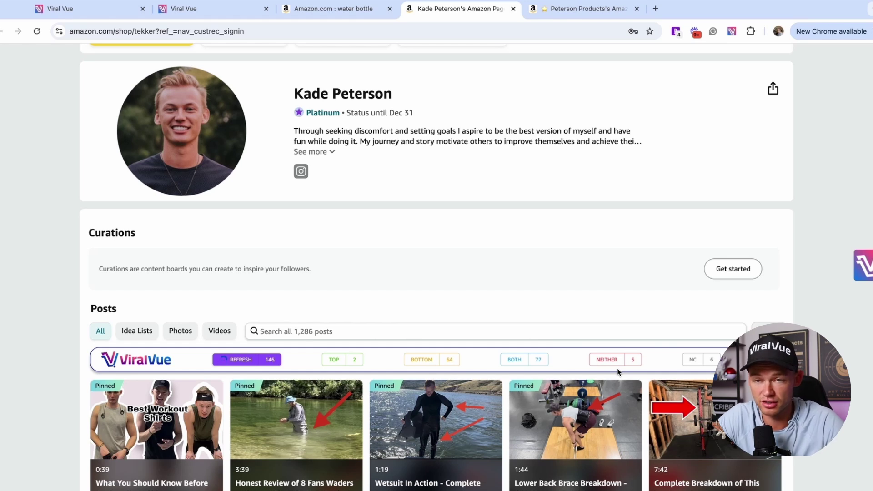
scroll(617, 371, down, 1)
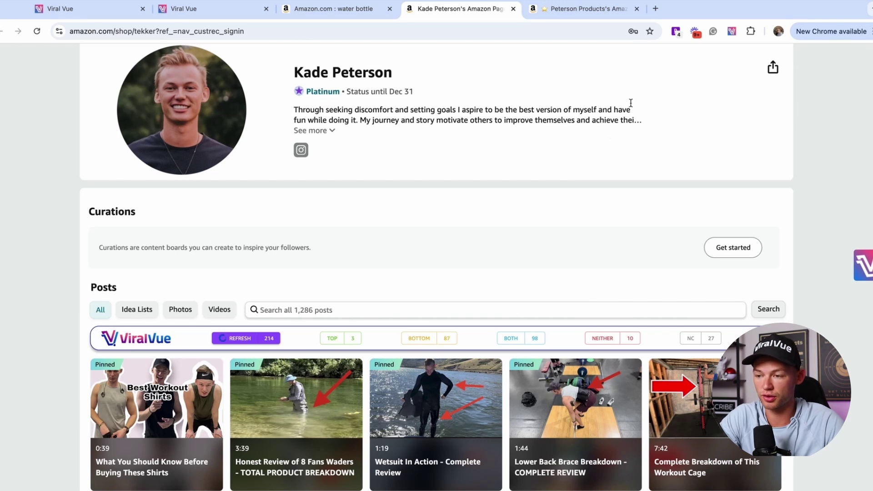
Open My Storefront again from the ViralVue extension on the storefront page and close its window
click(732, 31)
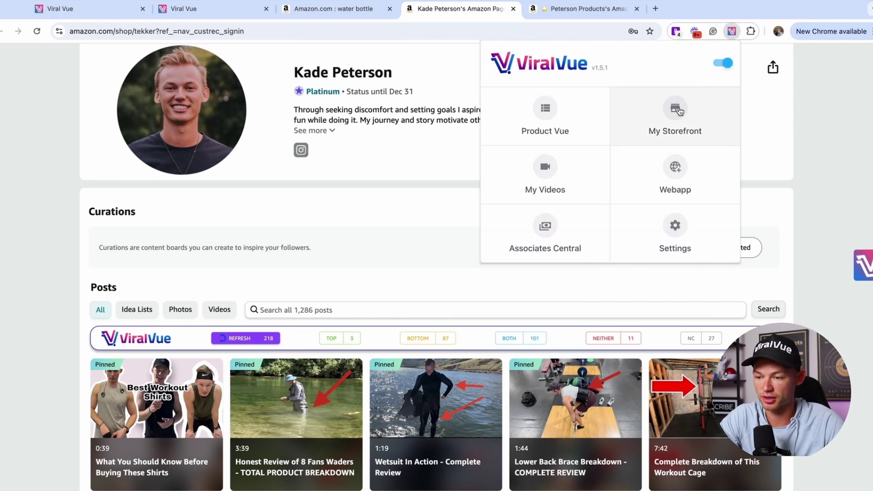
click(679, 111)
click(349, 438)
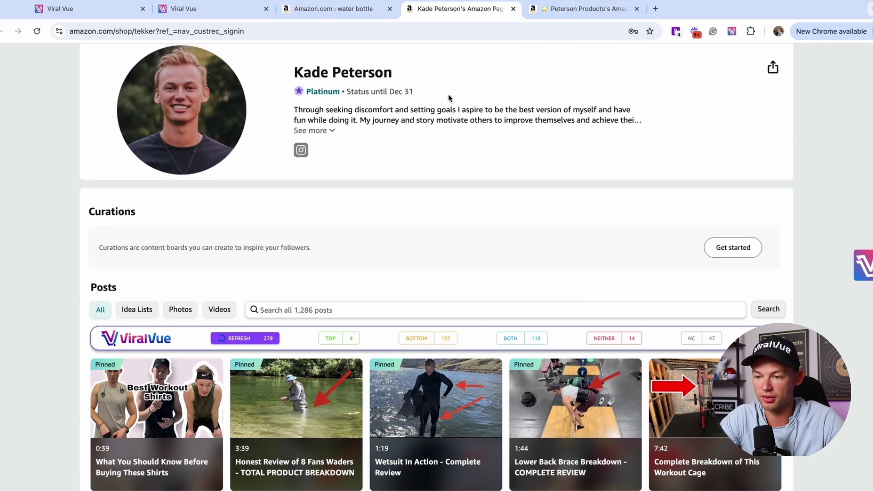
Switch to the second creator's storefront and examine the pinned videos' product data, including the explanation of Storefront Spy
click(570, 10)
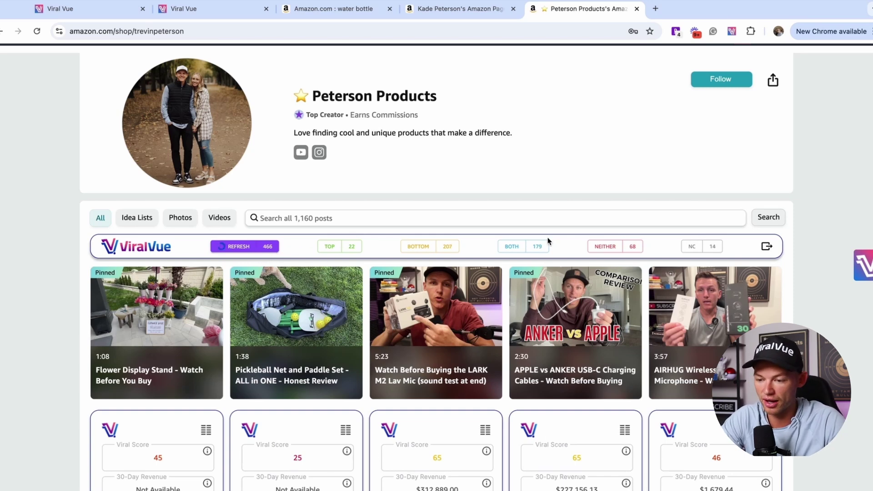
scroll(379, 302, down, 5)
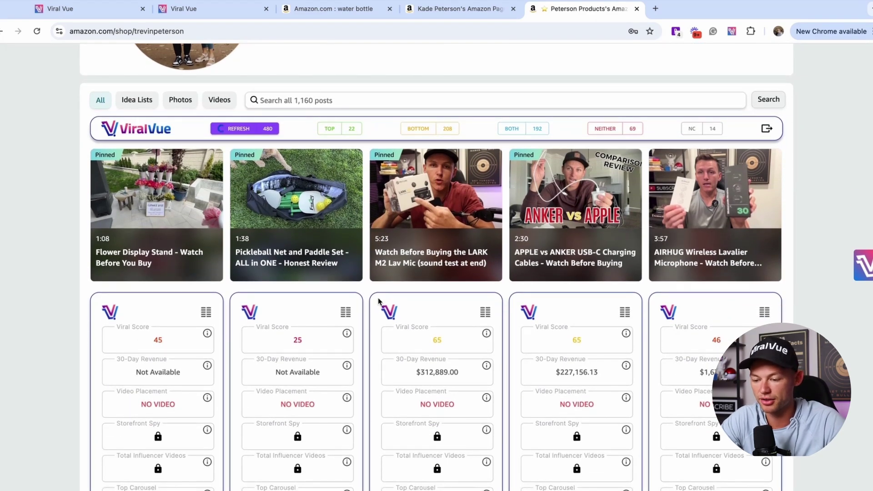
scroll(379, 302, down, 3)
scroll(546, 366, down, 5)
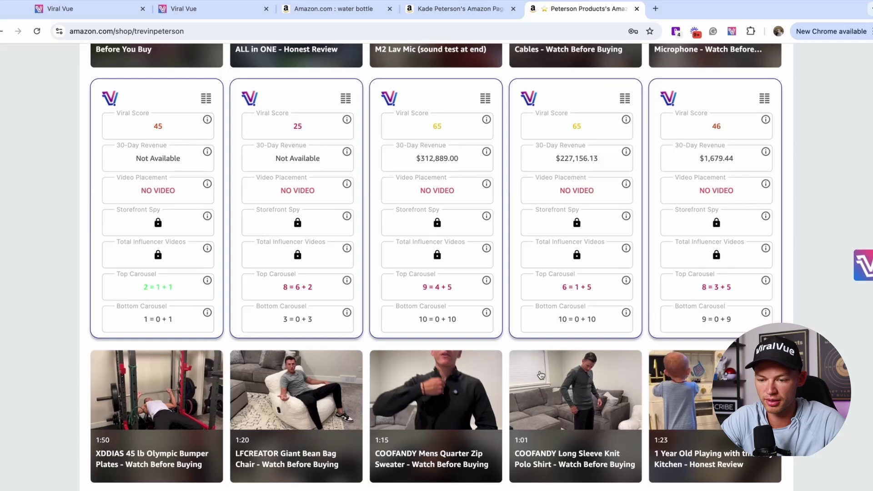
mouse_move(483, 219)
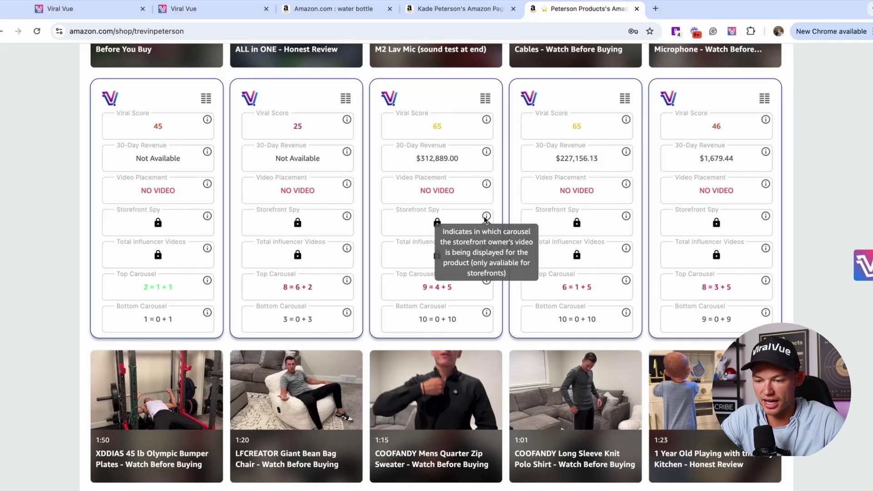
Open the Columns settings of the product cards, review all the available data columns and close the window without saving
click(484, 219)
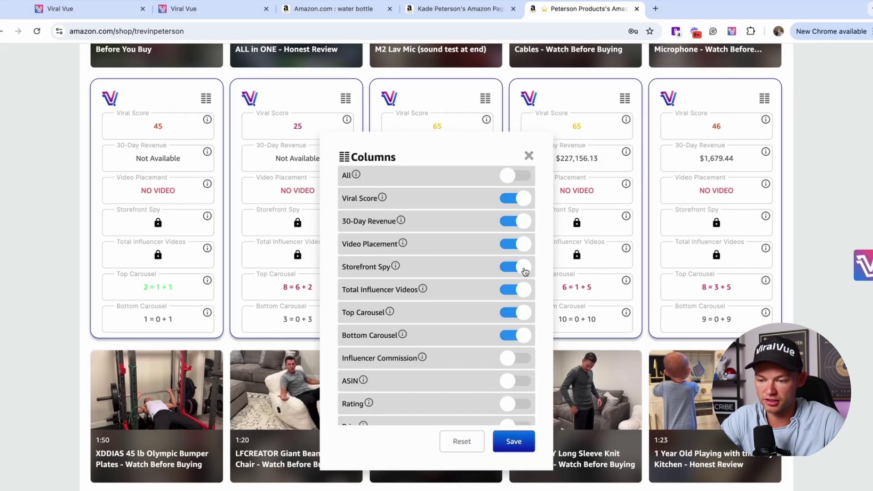
scroll(463, 364, down, 1)
scroll(462, 364, down, 5)
scroll(463, 363, down, 4)
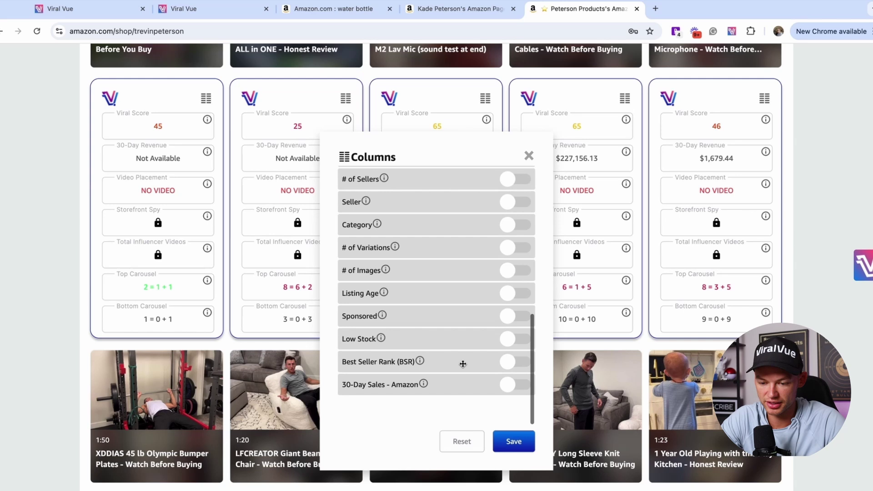
scroll(463, 364, up, 4)
scroll(463, 364, up, 4)
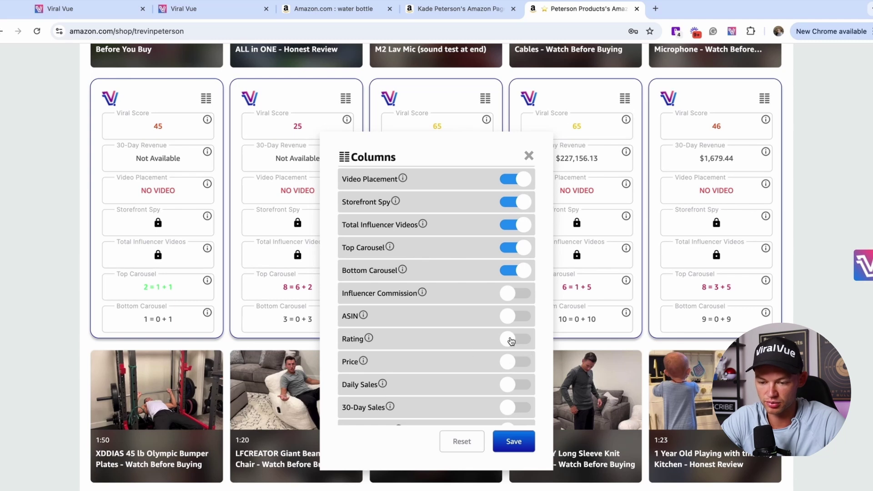
scroll(434, 321, up, 2)
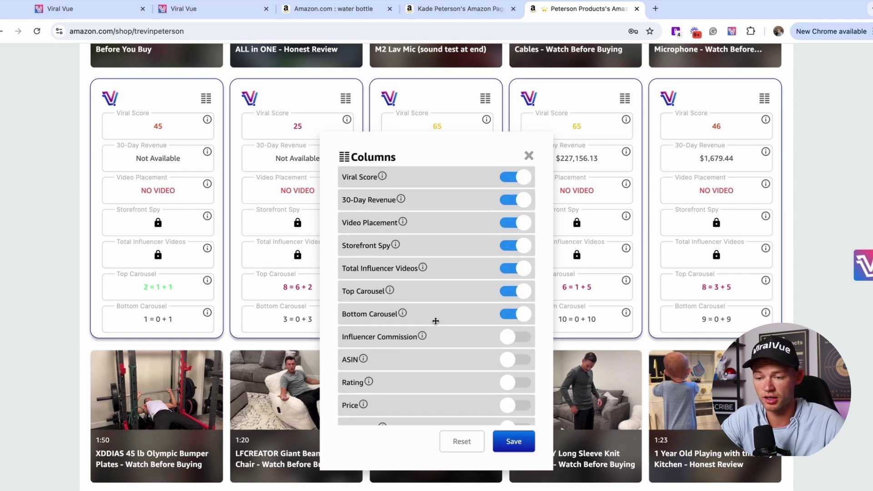
scroll(455, 321, down, 5)
scroll(455, 322, down, 1)
scroll(455, 322, up, 4)
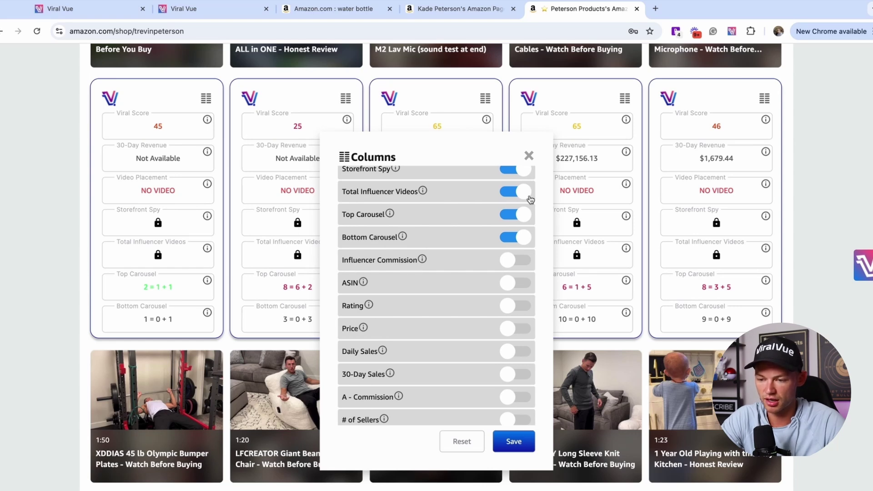
click(529, 156)
Compare the pinned videos' product data on this storefront with the cards on the creator's own storefront
scroll(308, 213, up, 3)
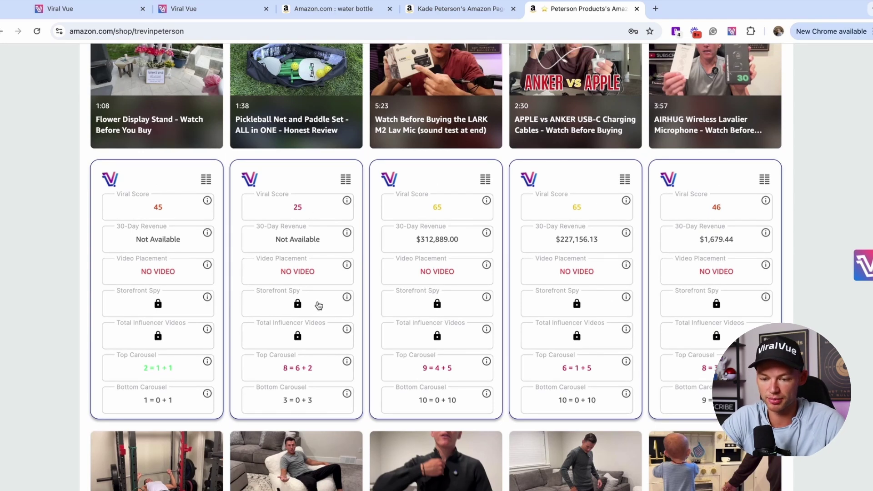
scroll(151, 231, down, 1)
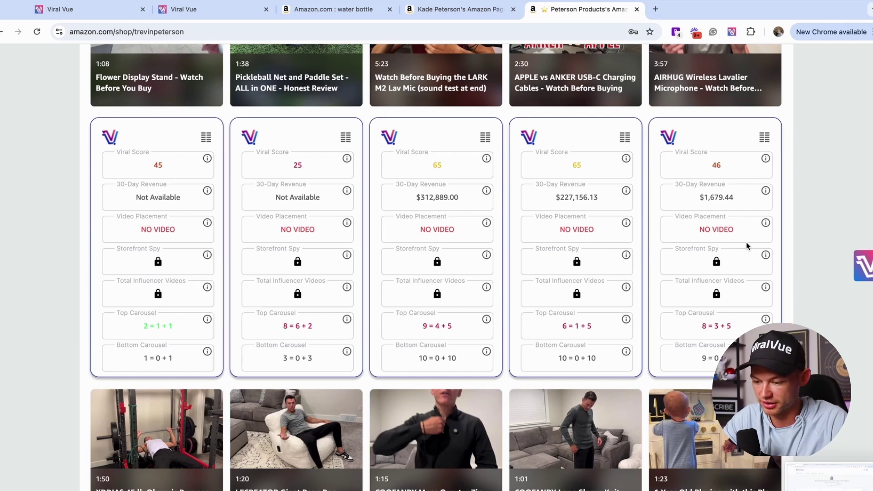
click(448, 9)
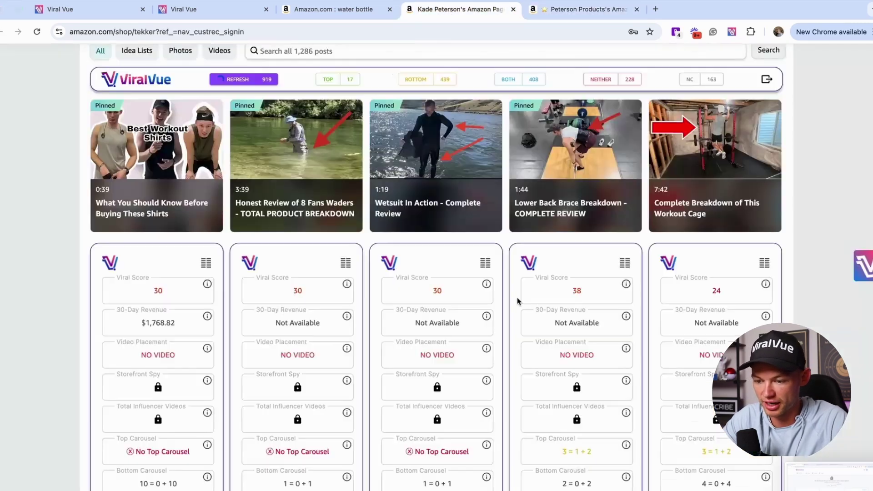
scroll(503, 366, down, 1)
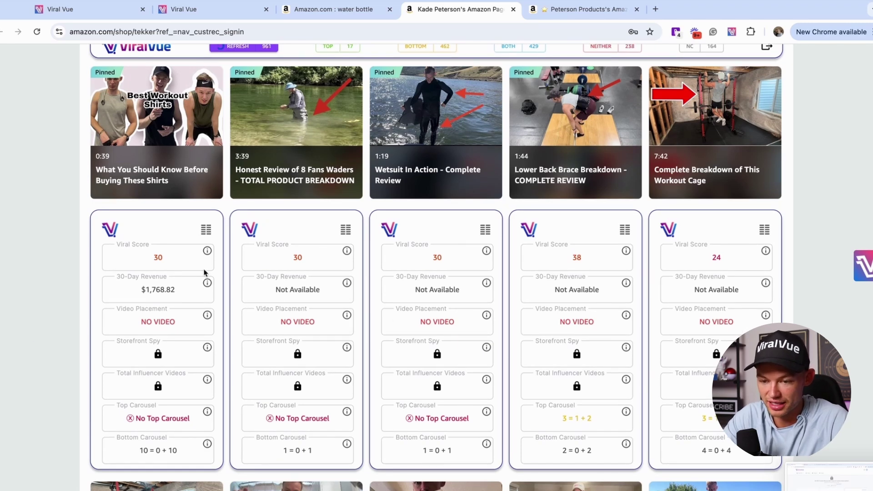
scroll(204, 273, up, 1)
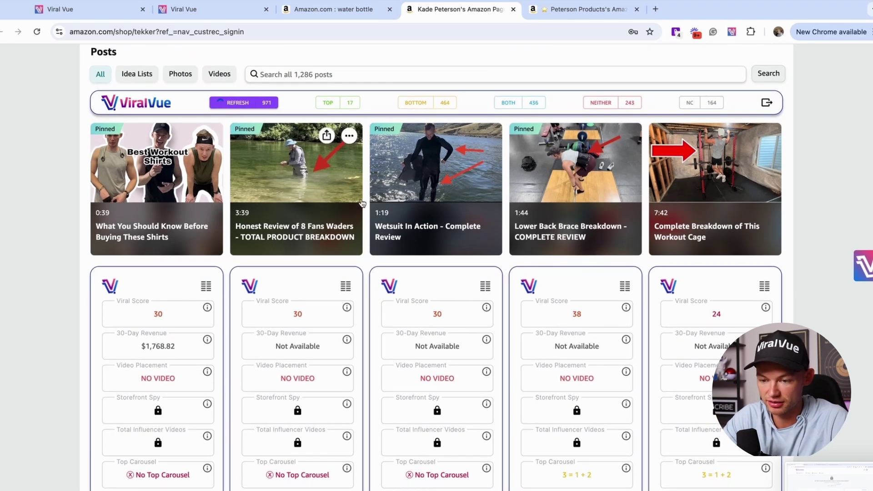
scroll(363, 203, down, 1)
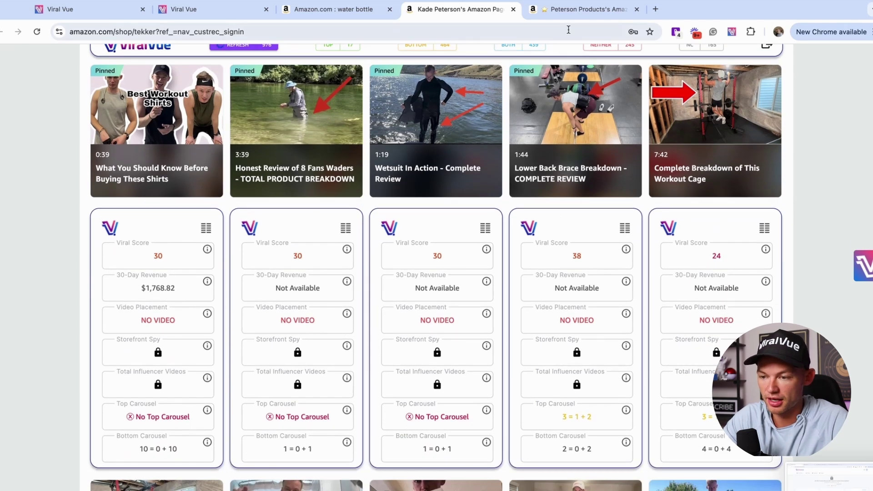
Return to the second creator's storefront and check its pinned products' data and the ViralVue placement summary bar
click(586, 9)
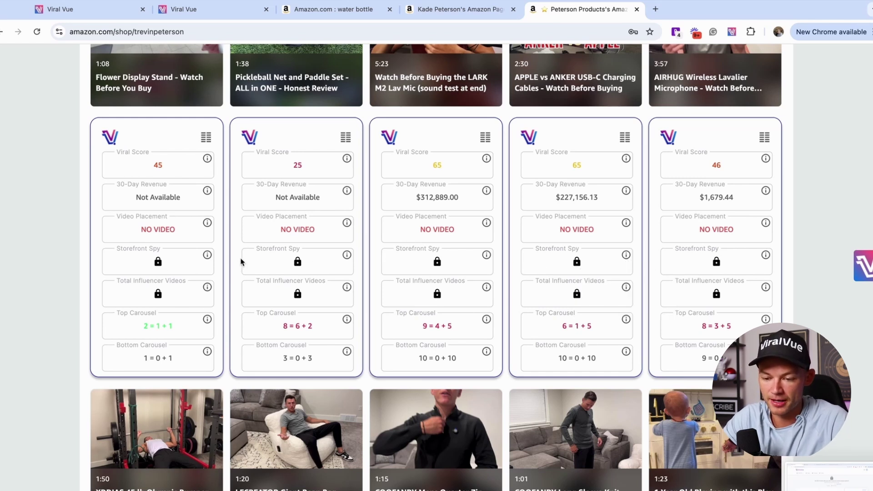
mouse_move(345, 259)
scroll(345, 260, up, 3)
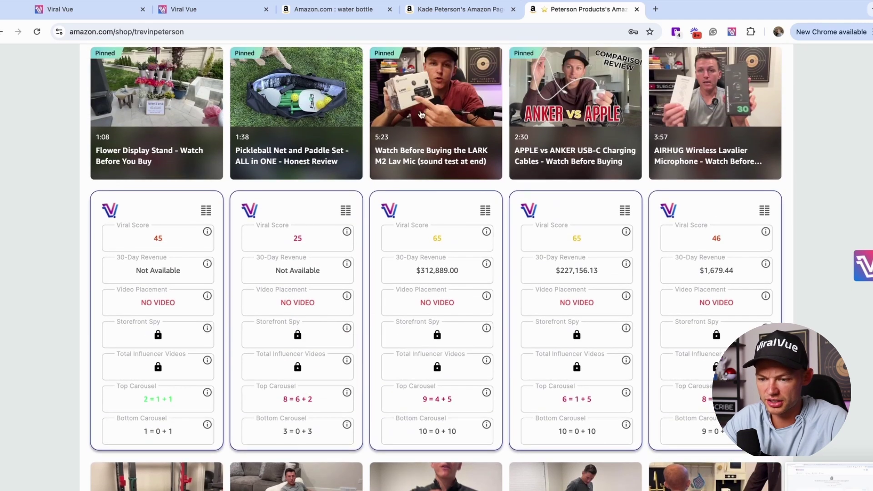
scroll(336, 215, up, 2)
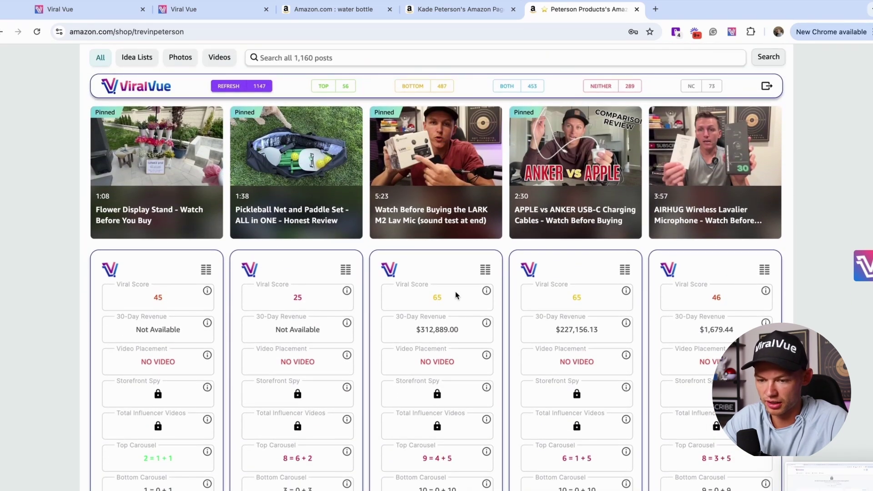
Examine the placement summary bar and the pinned videos' product data on the second creator's storefront
scroll(456, 294, up, 3)
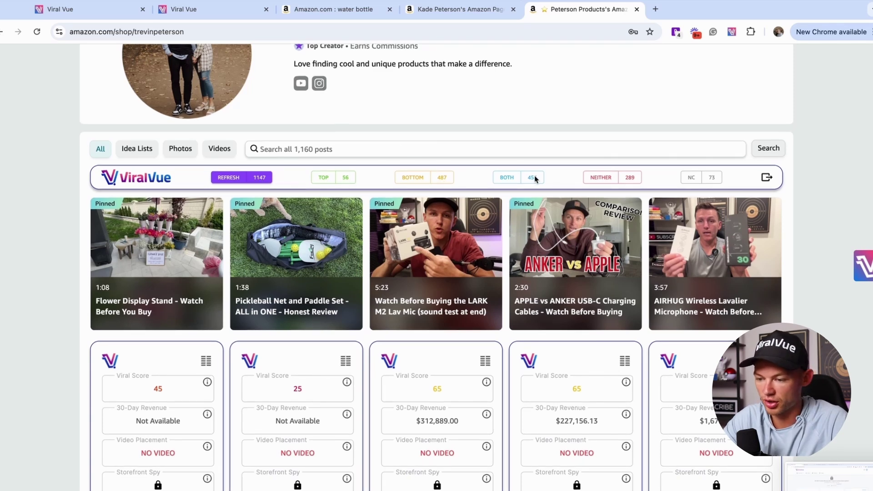
scroll(624, 180, down, 3)
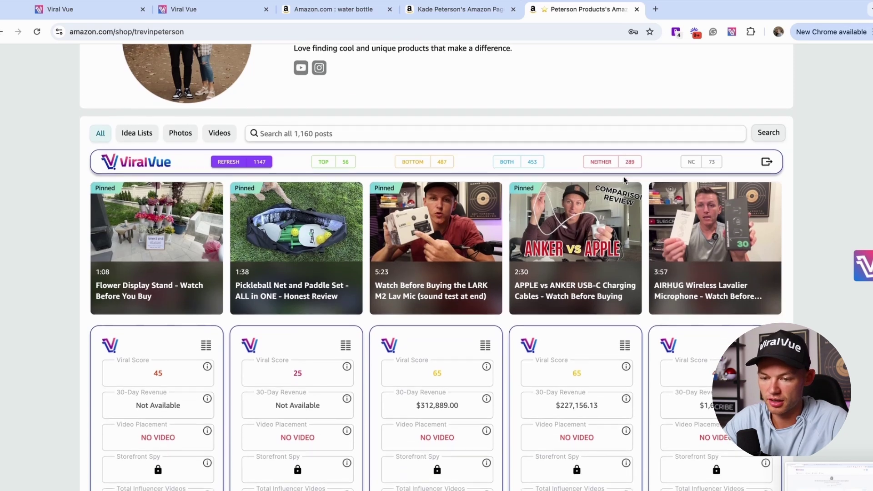
scroll(624, 180, down, 2)
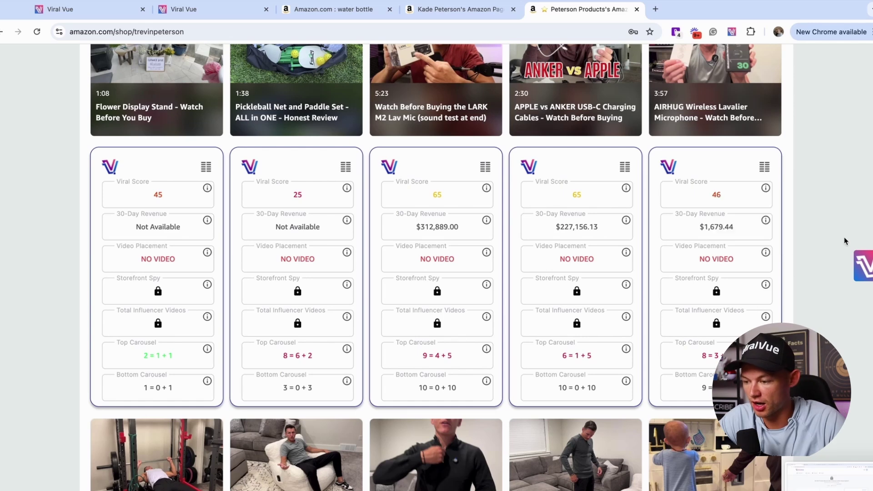
Open the ViralVue overlay for the second creator's storefront from the extension and close it again
click(732, 31)
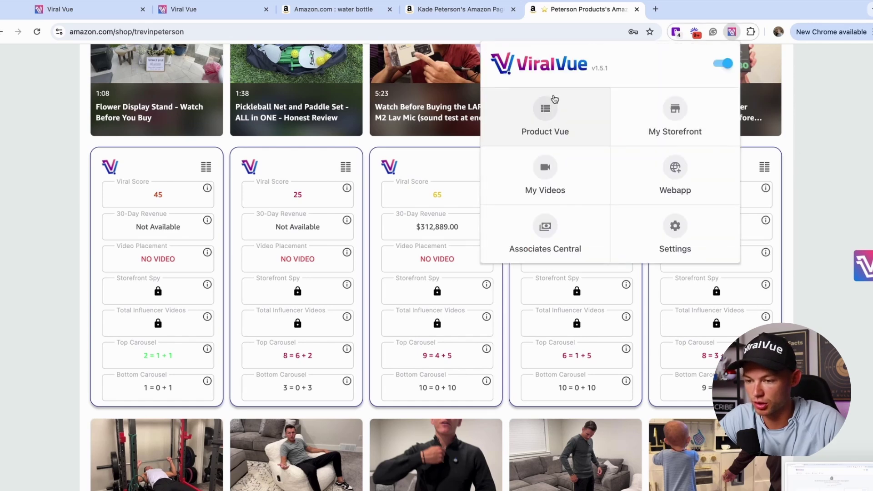
click(871, 260)
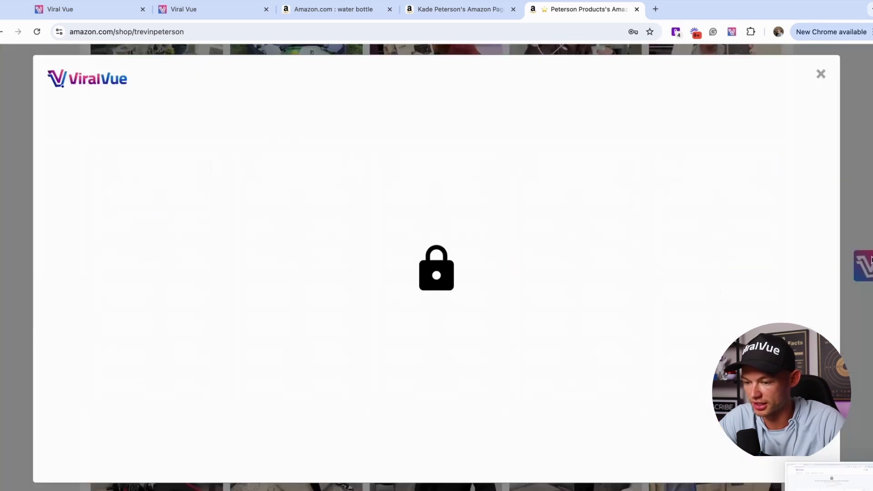
click(821, 75)
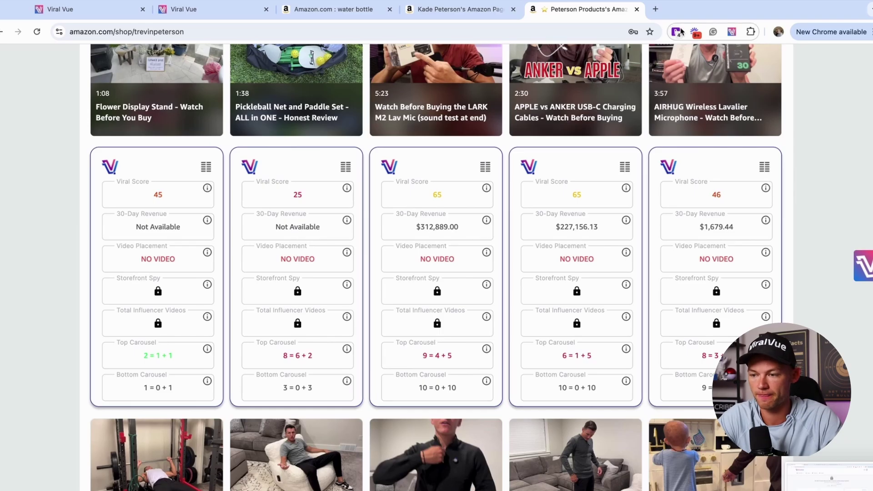
Switch back to the Amazon water bottle search results and examine the ViralVue product cards under the listings
key(ctrl+shift+Tab)
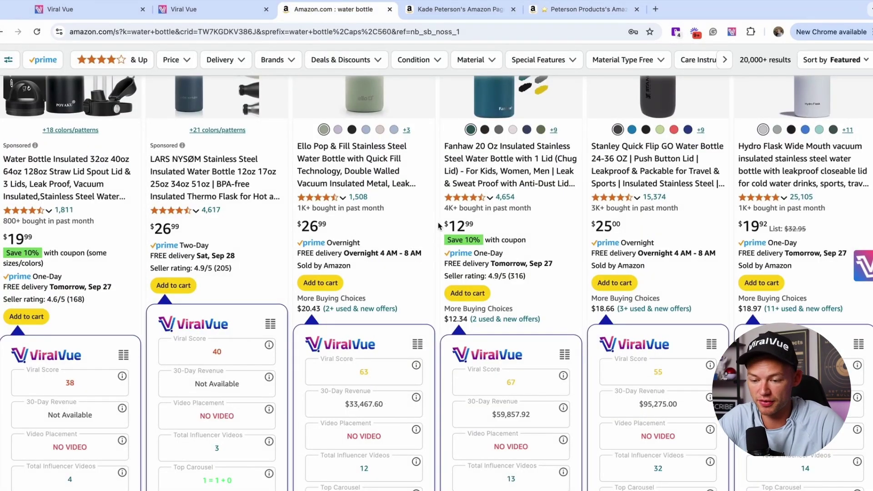
scroll(438, 225, up, 10)
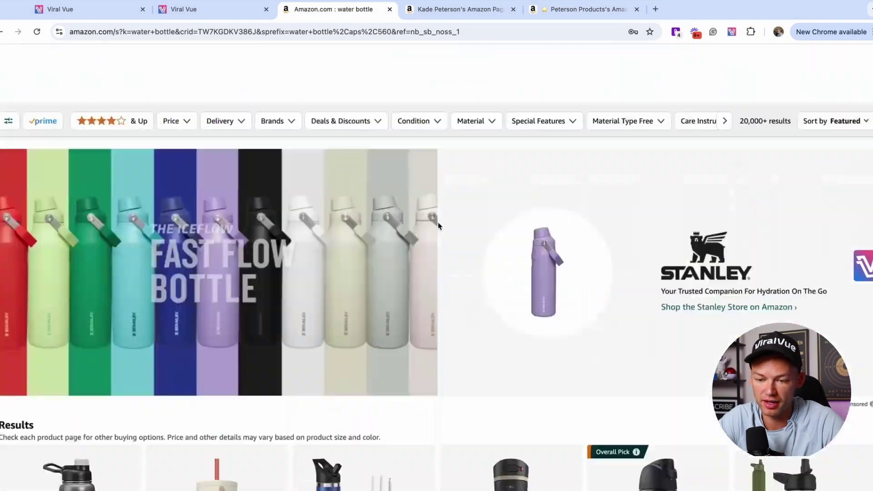
scroll(438, 226, down, 3)
scroll(438, 225, up, 1)
scroll(438, 225, down, 4)
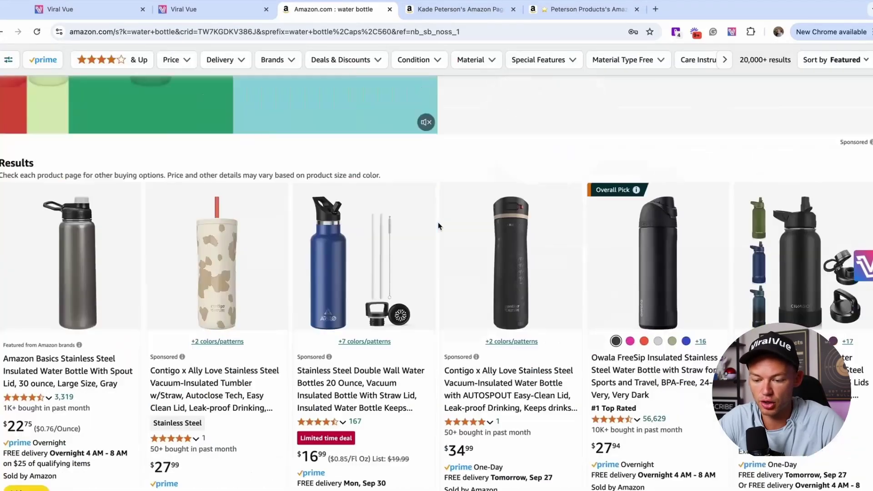
scroll(439, 226, down, 14)
scroll(439, 226, up, 1)
scroll(440, 226, down, 6)
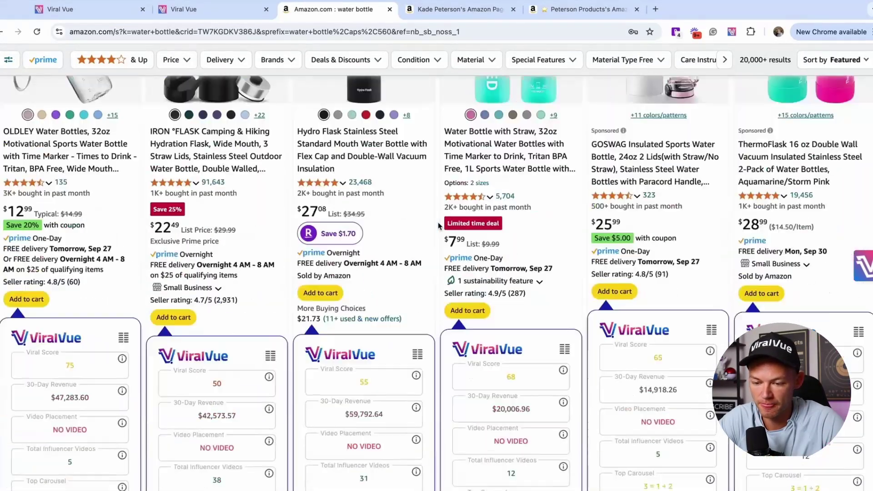
Open the list of influencer videos for the IRON FLASK hydration flask from its product card and close it
scroll(440, 226, down, 2)
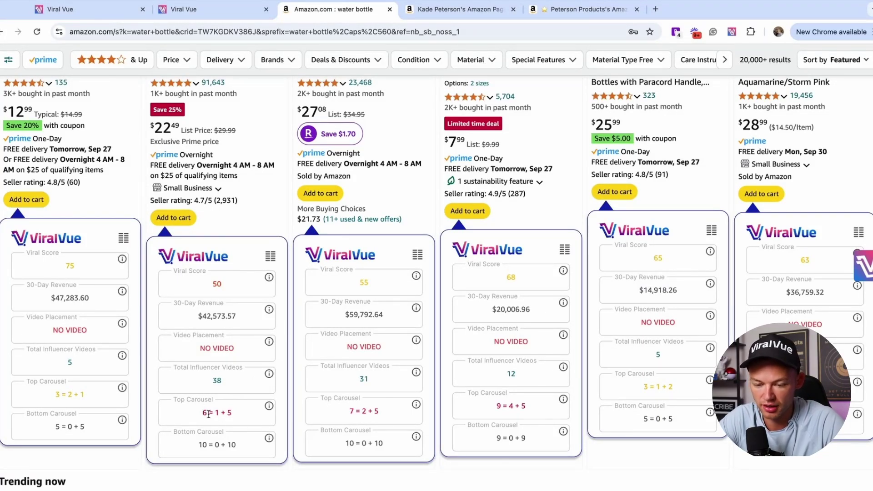
click(218, 381)
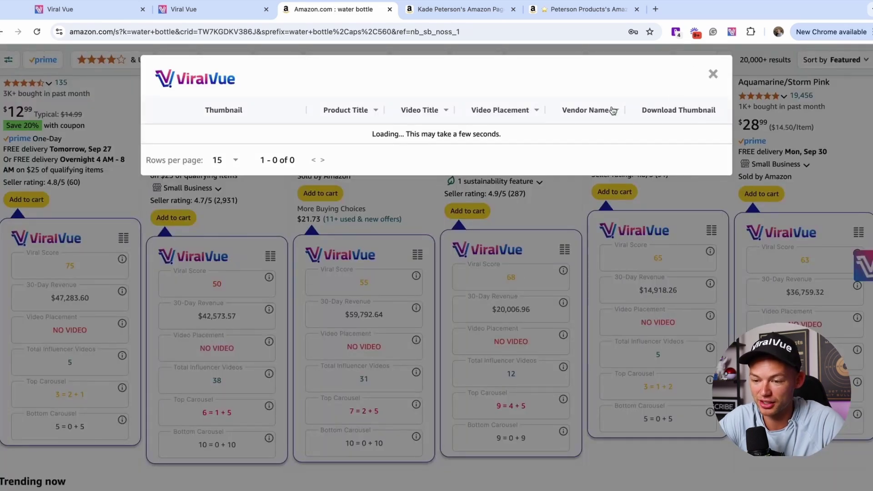
click(713, 73)
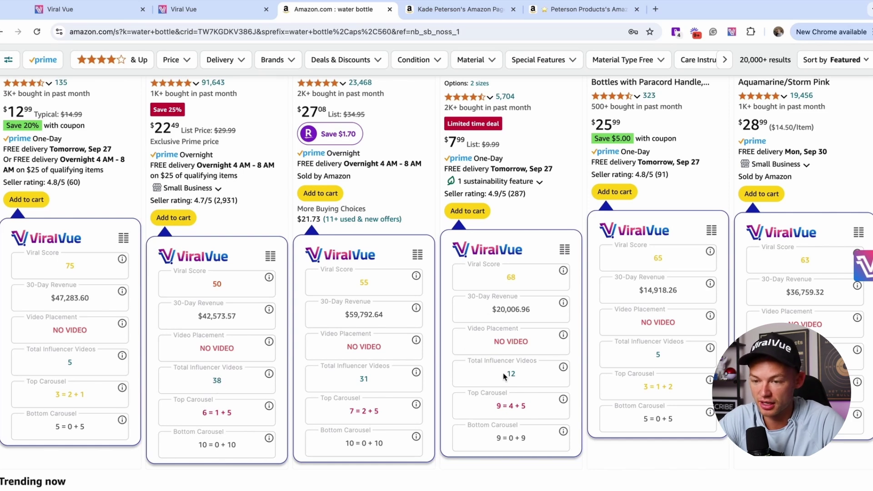
Switch to the creator's own storefront, reload it and examine the placement summary bar and the pinned videos' product data
click(444, 9)
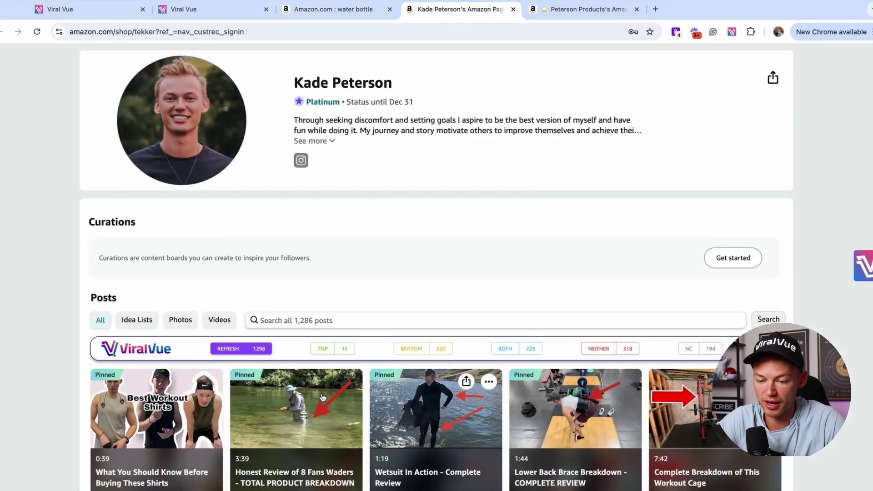
click(37, 33)
scroll(452, 392, down, 3)
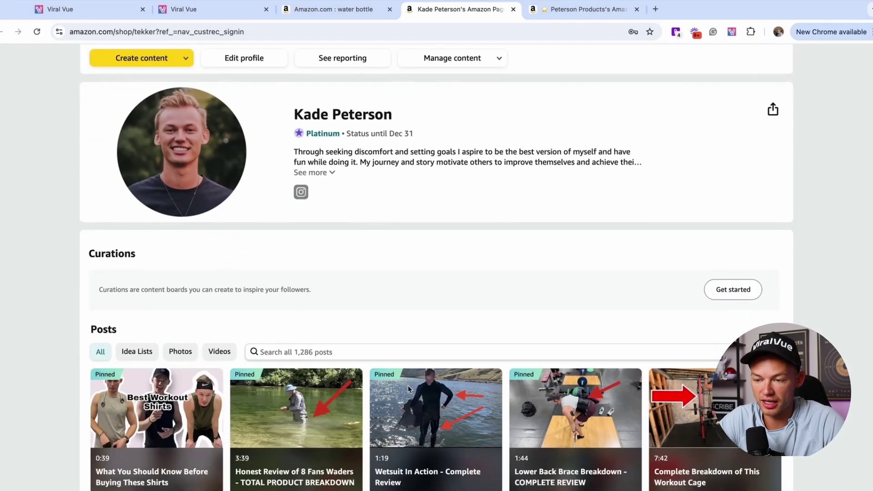
mouse_move(409, 389)
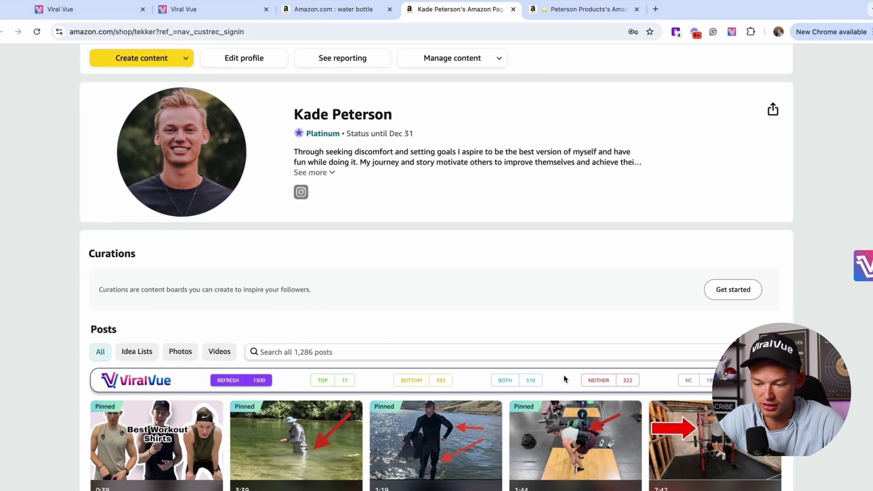
scroll(564, 377, down, 2)
scroll(564, 377, down, 5)
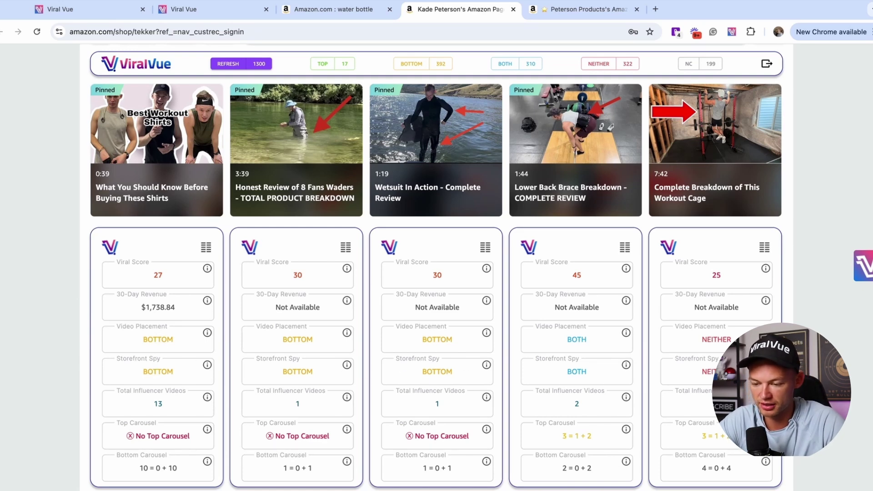
Return to the second creator's storefront and examine the Storefront Spy placements and influencer video data on its product cards
click(571, 7)
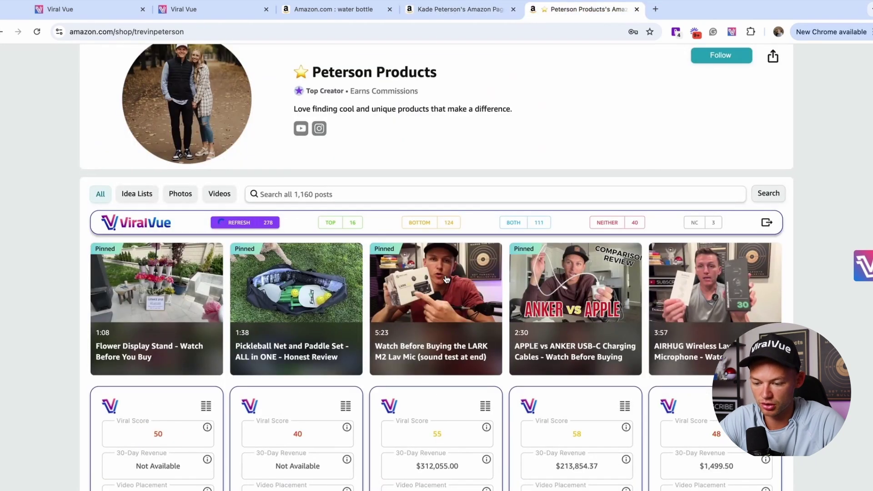
scroll(446, 279, down, 5)
scroll(449, 408, down, 1)
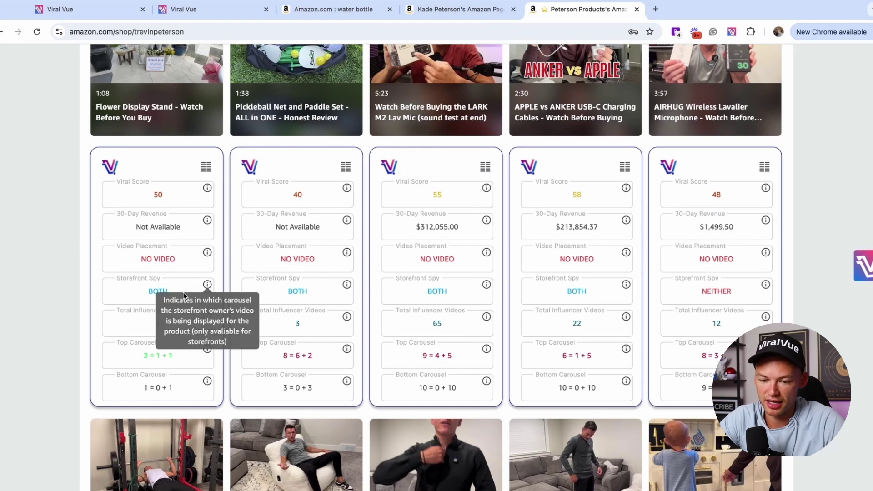
scroll(675, 291, down, 10)
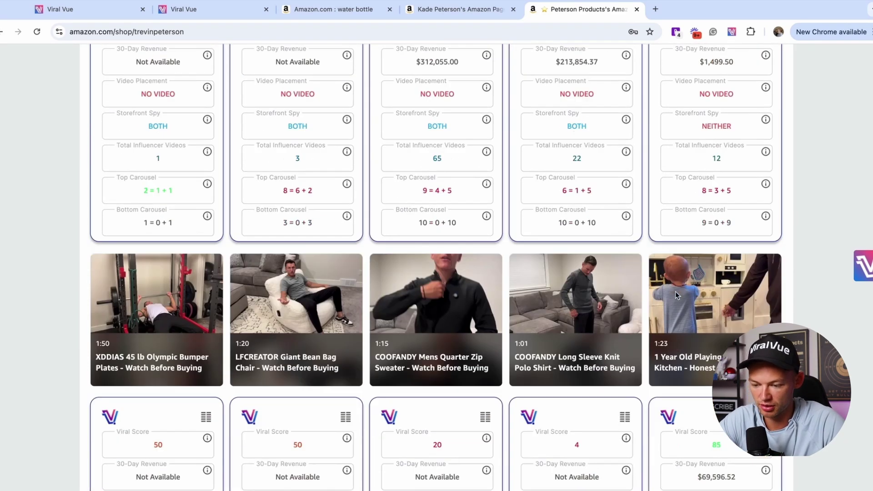
scroll(517, 371, down, 11)
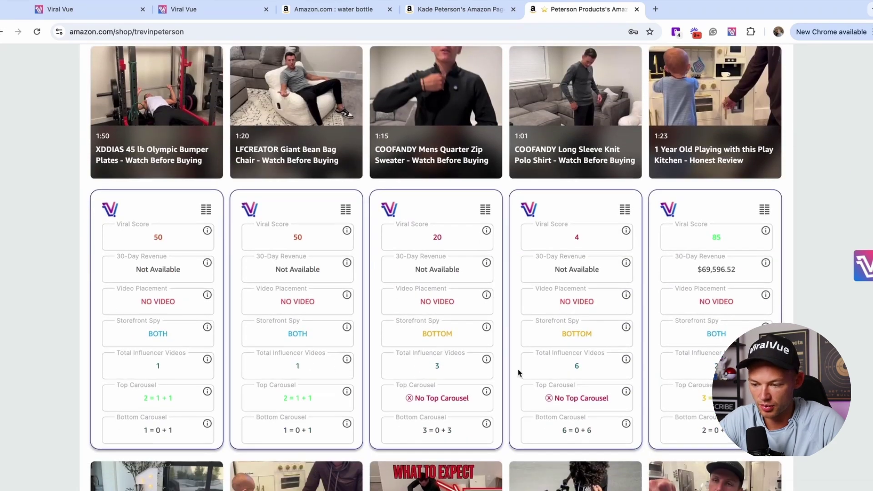
scroll(518, 373, down, 3)
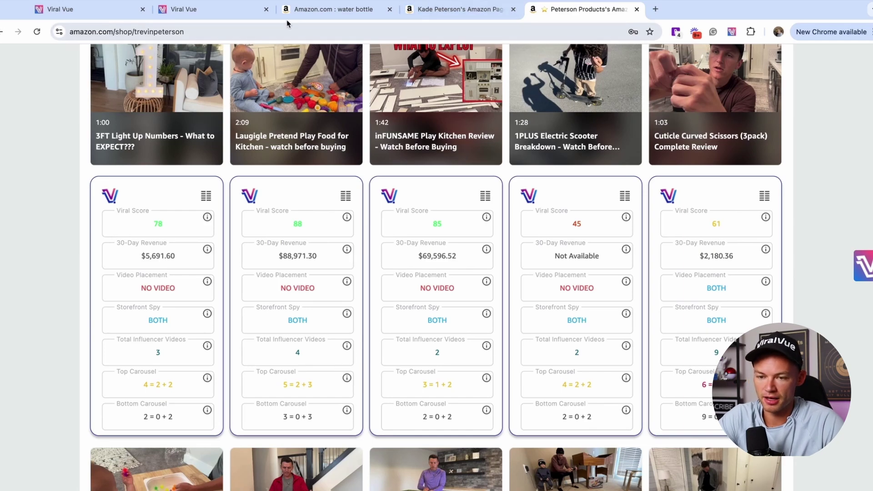
Open the extension's product table for the second creator's storefront, review all its data columns and close the table
scroll(453, 238, up, 10)
click(731, 32)
click(554, 185)
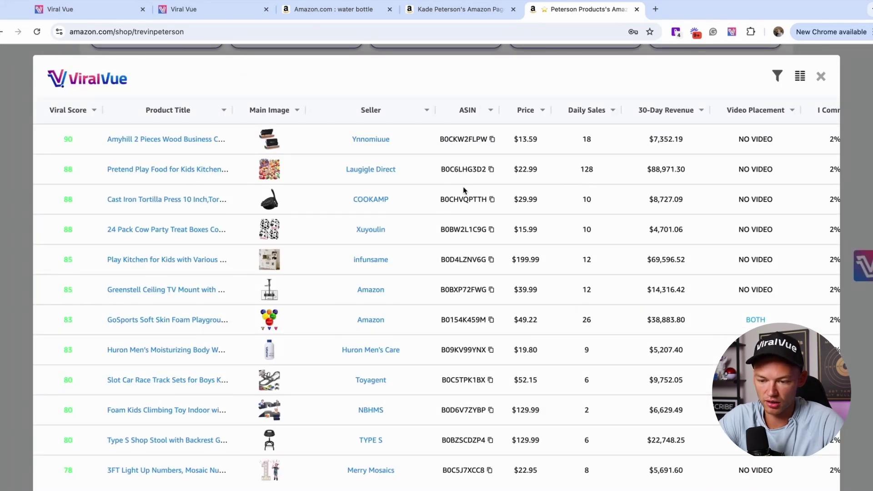
scroll(468, 214, right, 10)
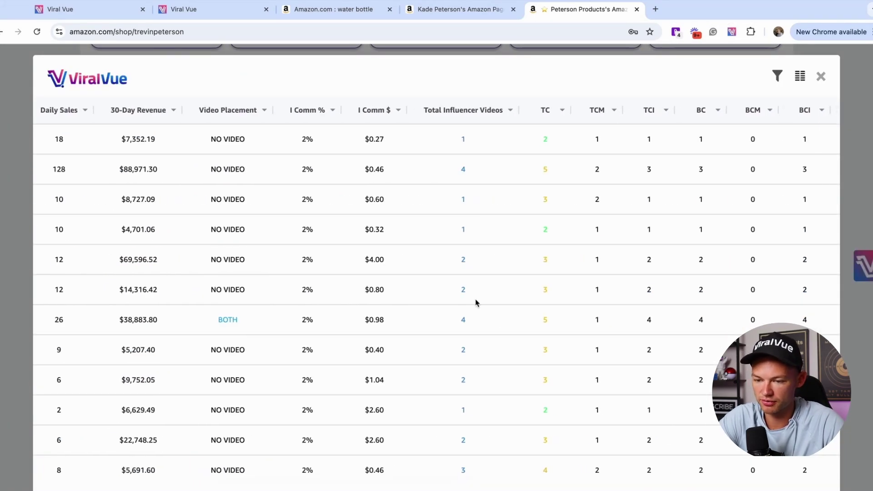
scroll(476, 300, left, 5)
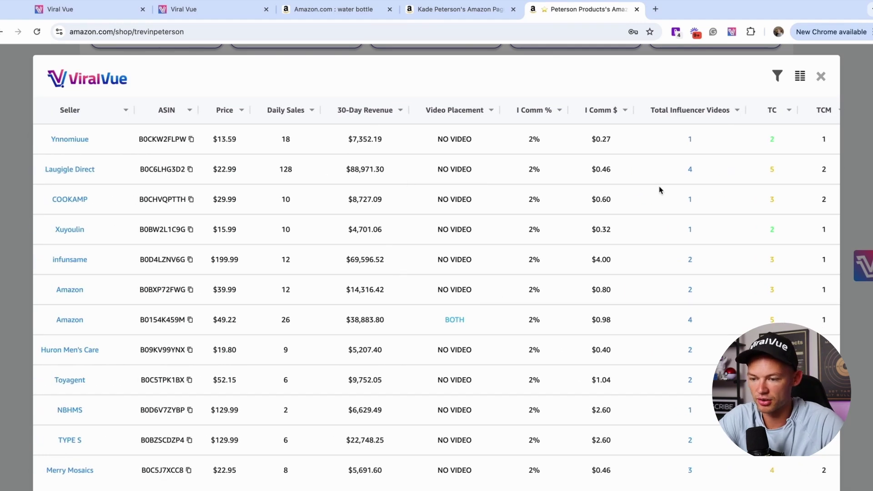
scroll(660, 189, right, 10)
click(821, 76)
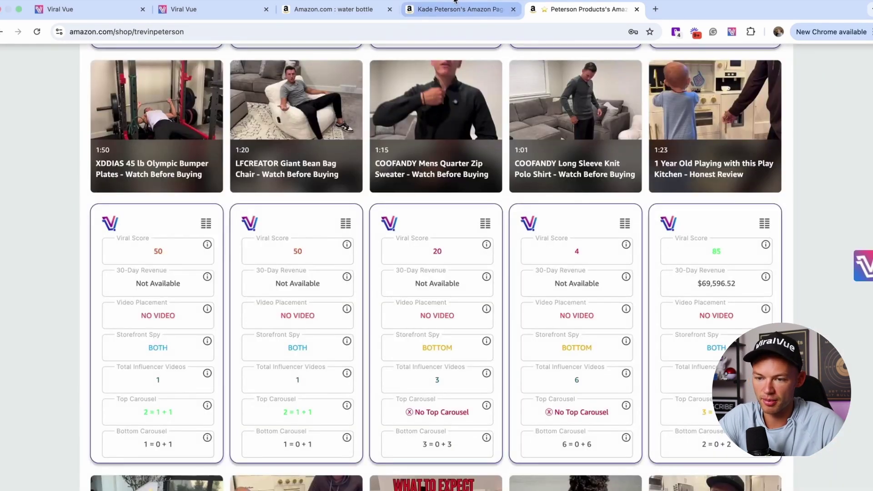
Open the extension's product table on the creator's own storefront, sort it by Viral Score in ascending order and close it
click(455, 2)
click(733, 33)
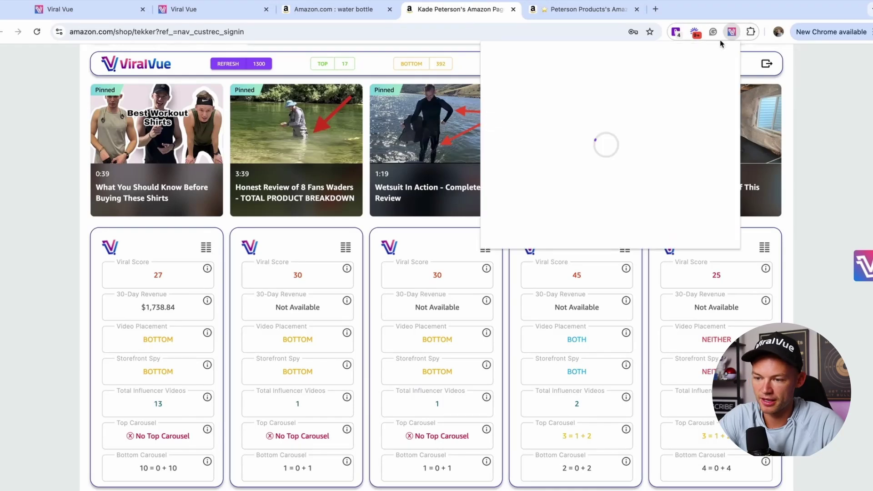
click(543, 116)
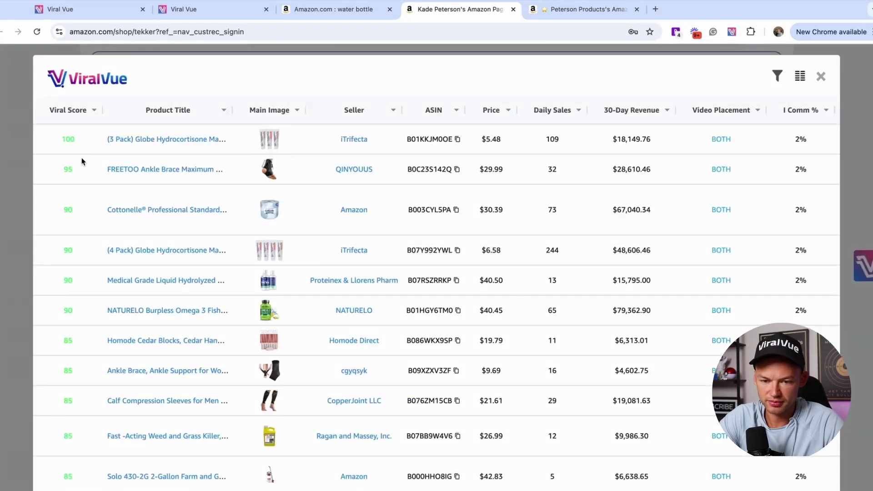
click(73, 120)
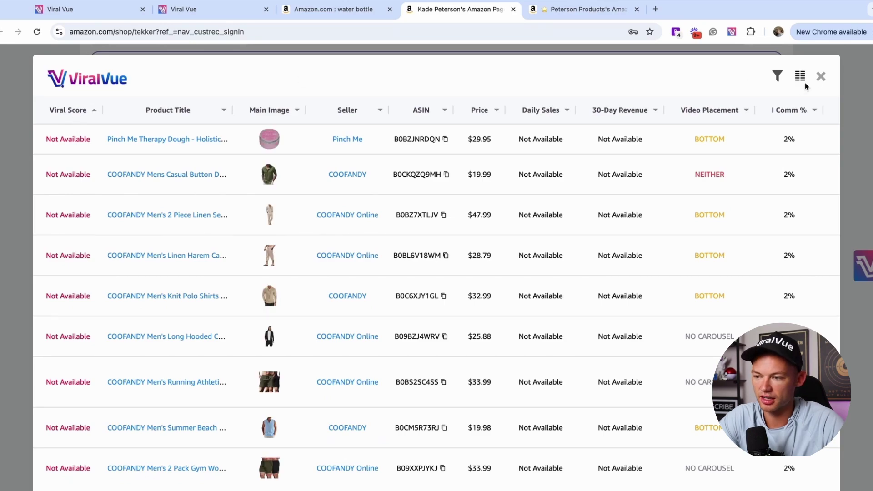
click(820, 76)
Open the extension's product table for the water bottle search results, review its revenue, commission and carousel columns, and close it
click(333, 9)
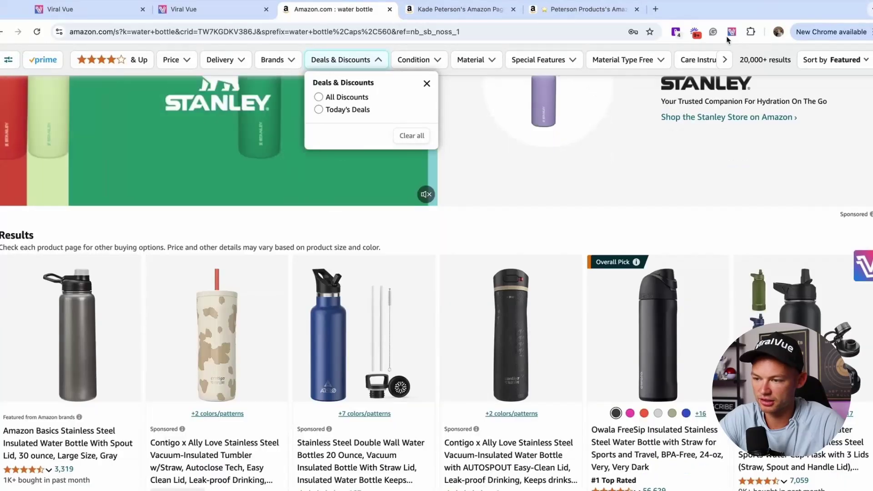
click(730, 33)
click(542, 131)
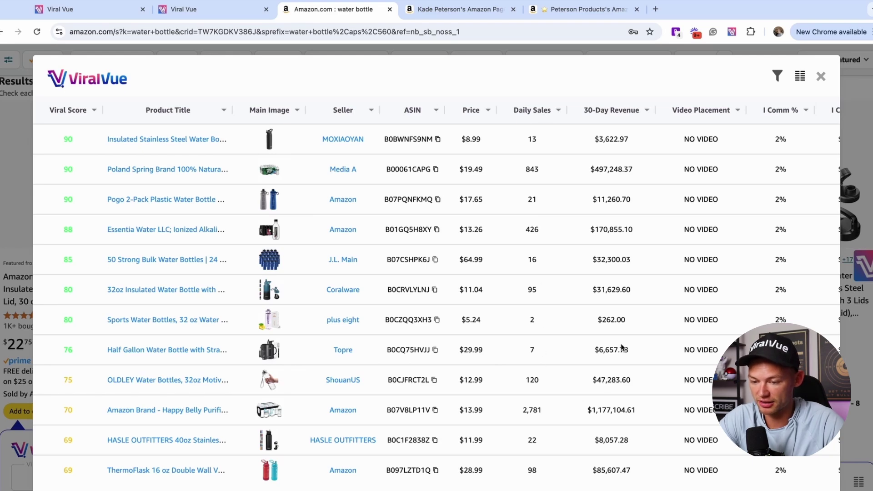
scroll(618, 268, right, 8)
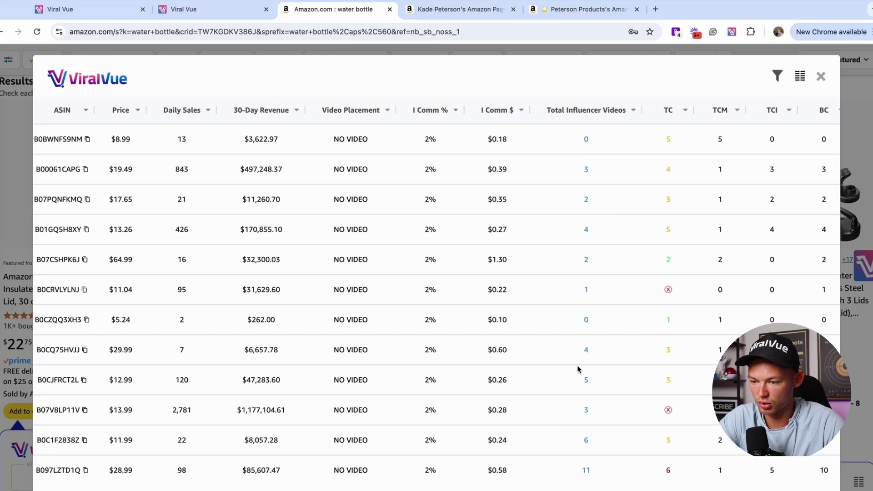
scroll(607, 169, right, 5)
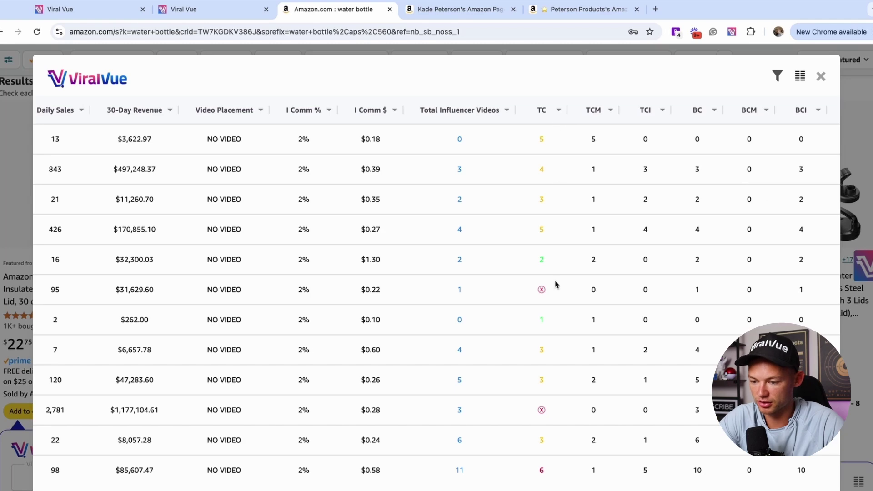
click(820, 76)
Switch to the ViralVue web app and open the Orders list to view its placement summary
click(136, 10)
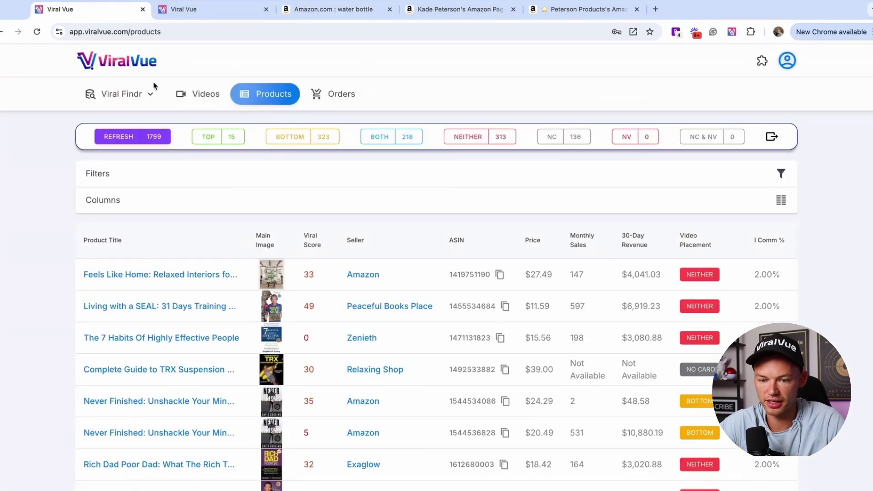
click(343, 100)
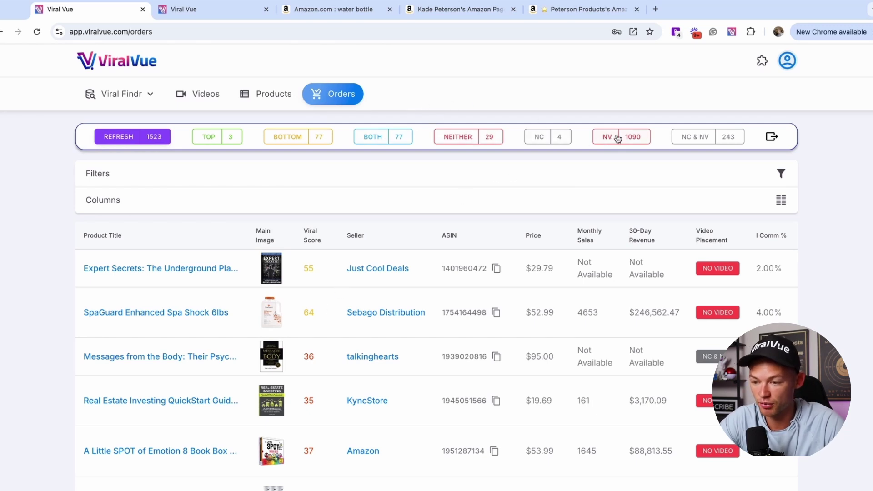
Filter the orders to the NV (no video) products and sort them by Viral Score in descending order
click(632, 140)
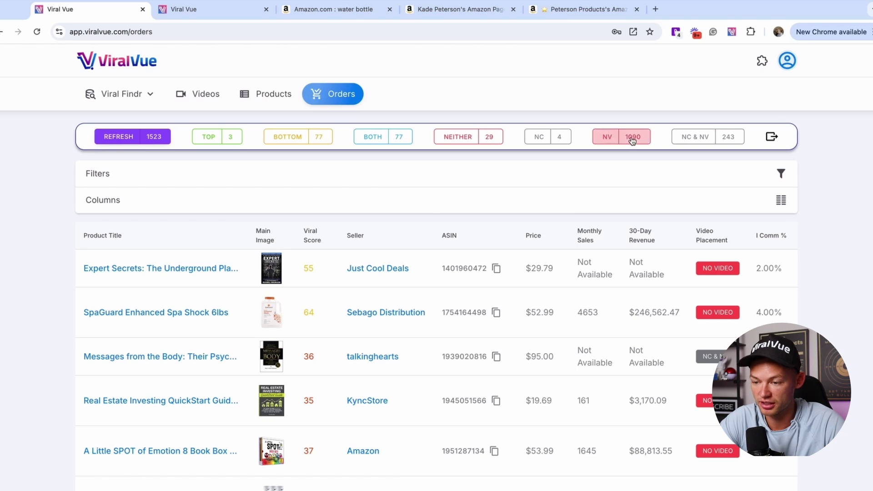
click(317, 242)
click(317, 242)
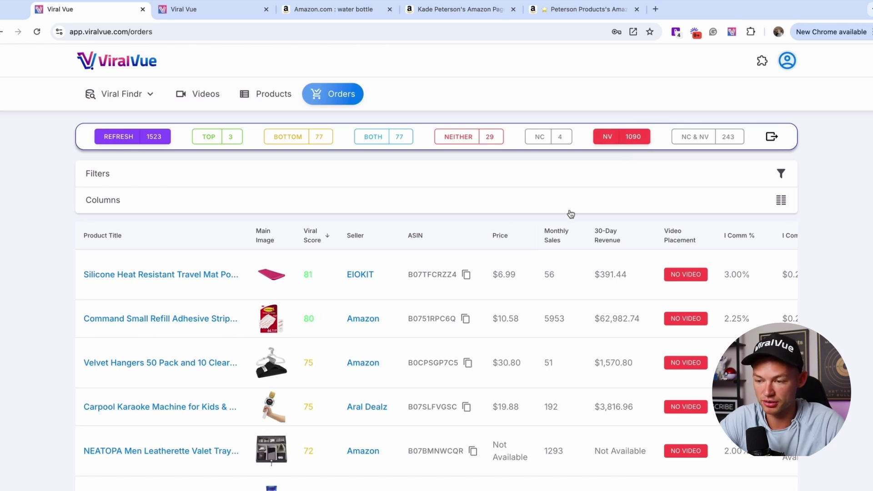
View the placement summaries of the Products list and the Videos list
click(270, 93)
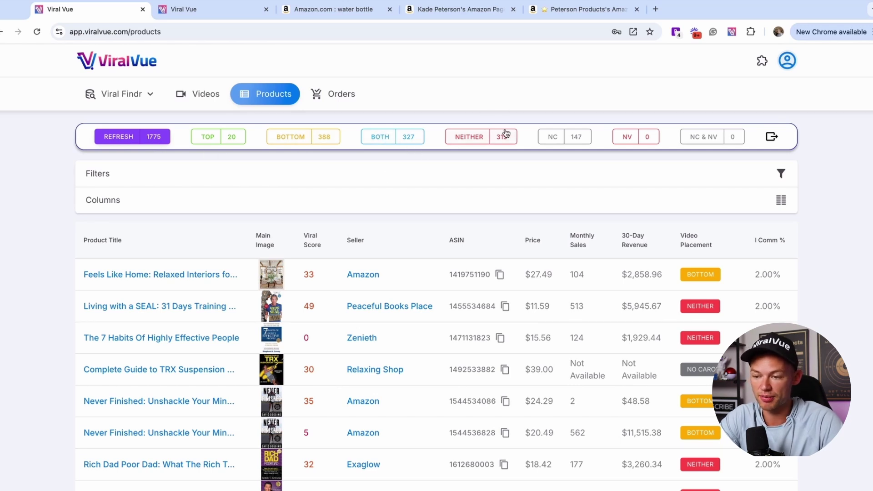
click(200, 101)
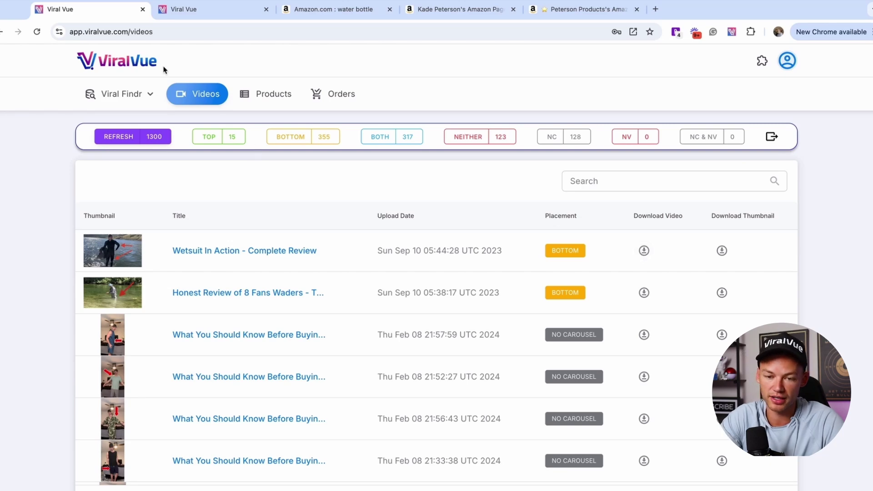
Open Viral Findr's ASIN lookup page and activate the field for entering ASINs
click(136, 94)
click(119, 127)
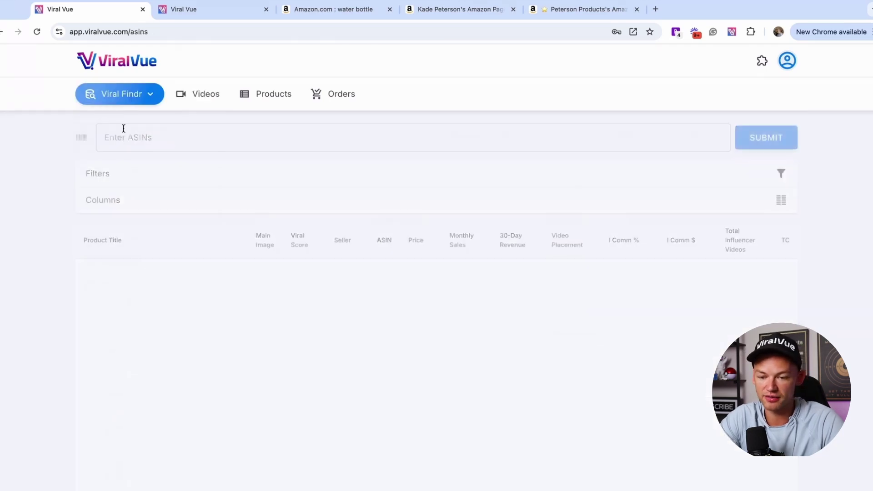
click(229, 145)
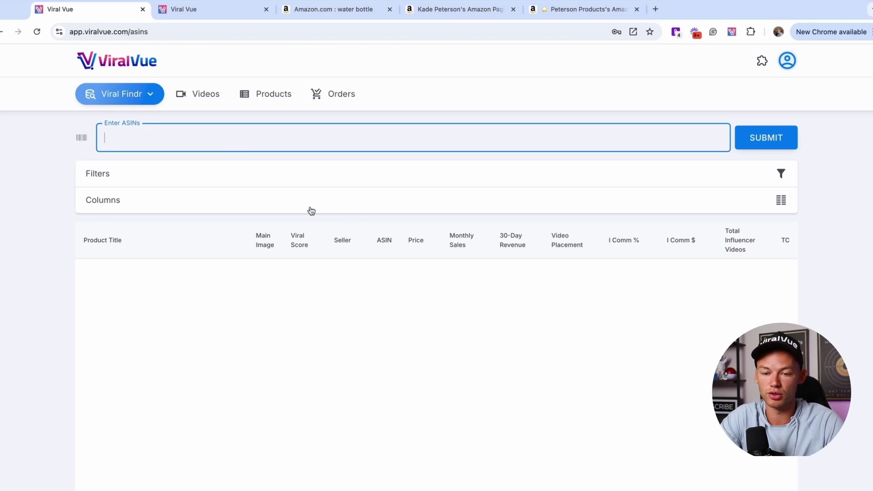
Open Viral Findr's product list and review its products along with their sales, revenue, video placement, commission and carousel columns
click(151, 94)
click(137, 151)
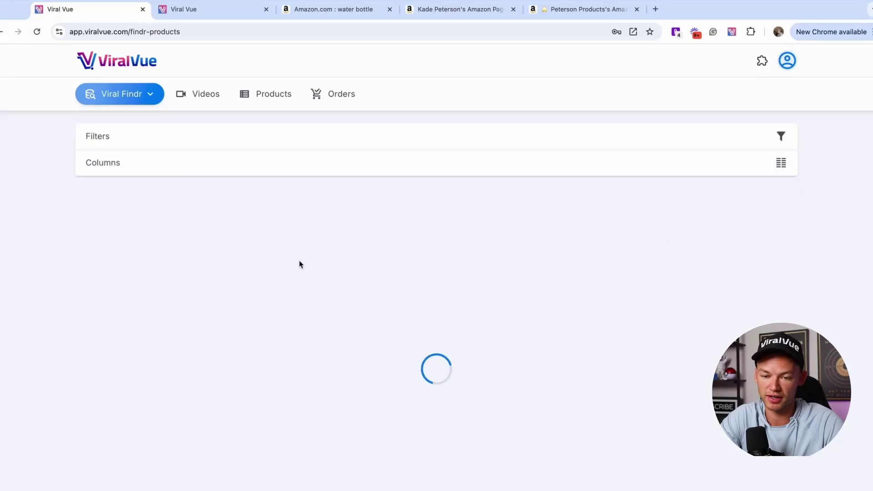
scroll(456, 301, down, 3)
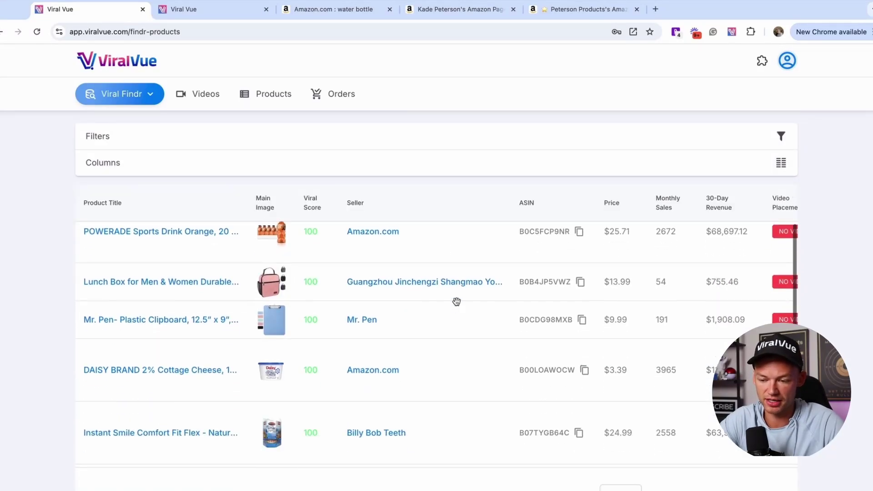
scroll(456, 301, down, 2)
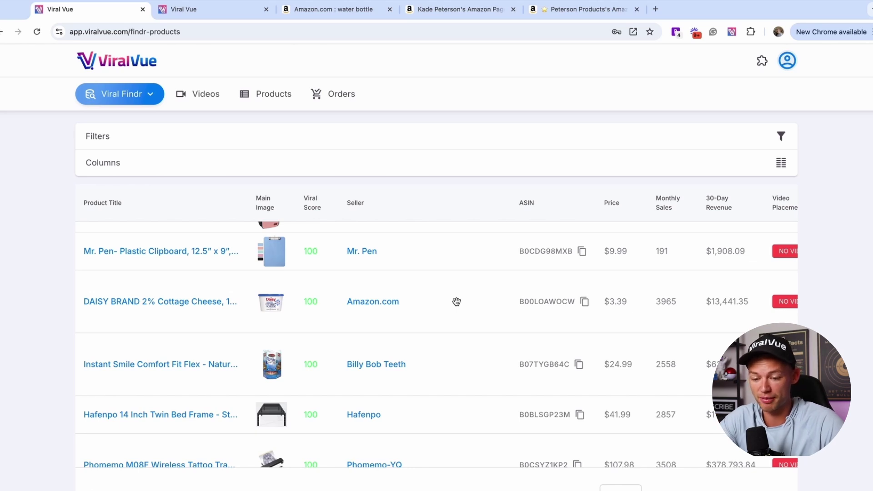
scroll(456, 301, down, 2)
scroll(456, 302, up, 4)
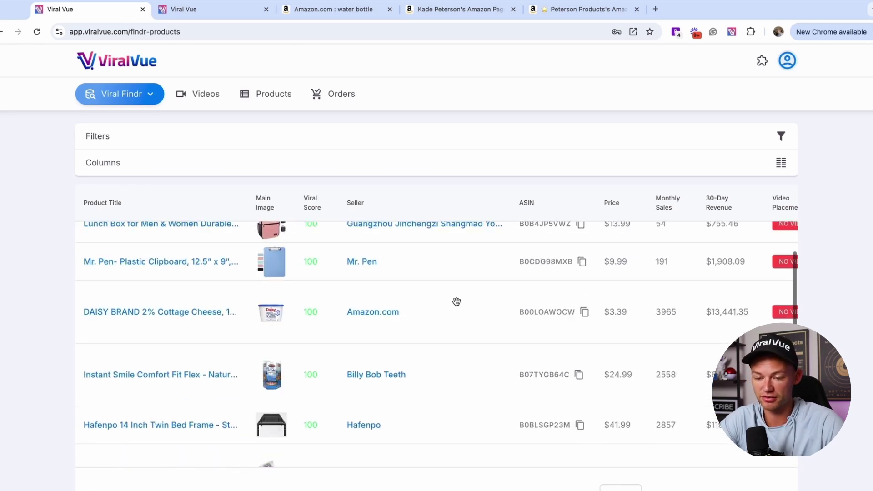
scroll(573, 308, up, 2)
scroll(574, 308, right, 6)
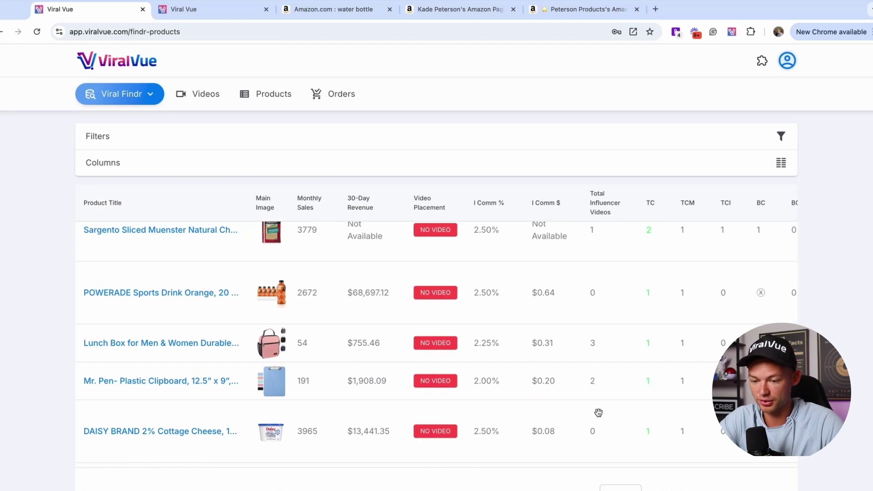
scroll(598, 413, left, 5)
scroll(553, 324, left, 1)
scroll(558, 346, up, 1)
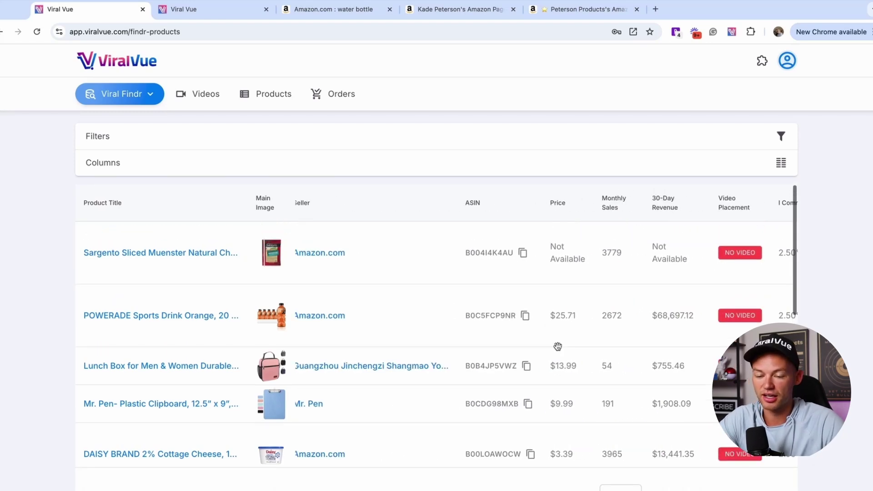